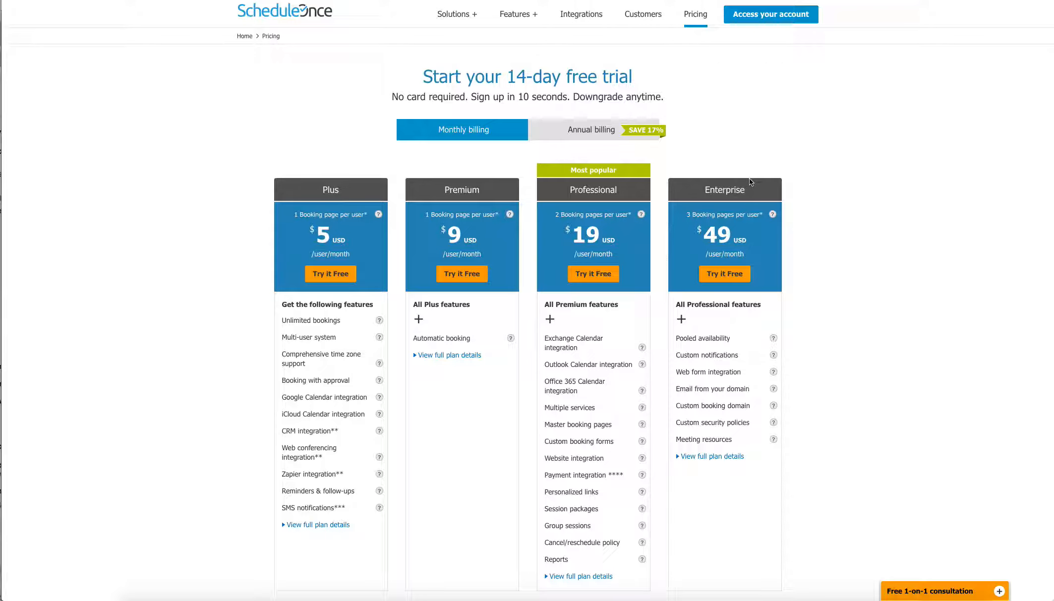
# - Compare monthly and annual billing on the pricing page and review the Plus plan's full details
pyautogui.doubleClick(600, 129)
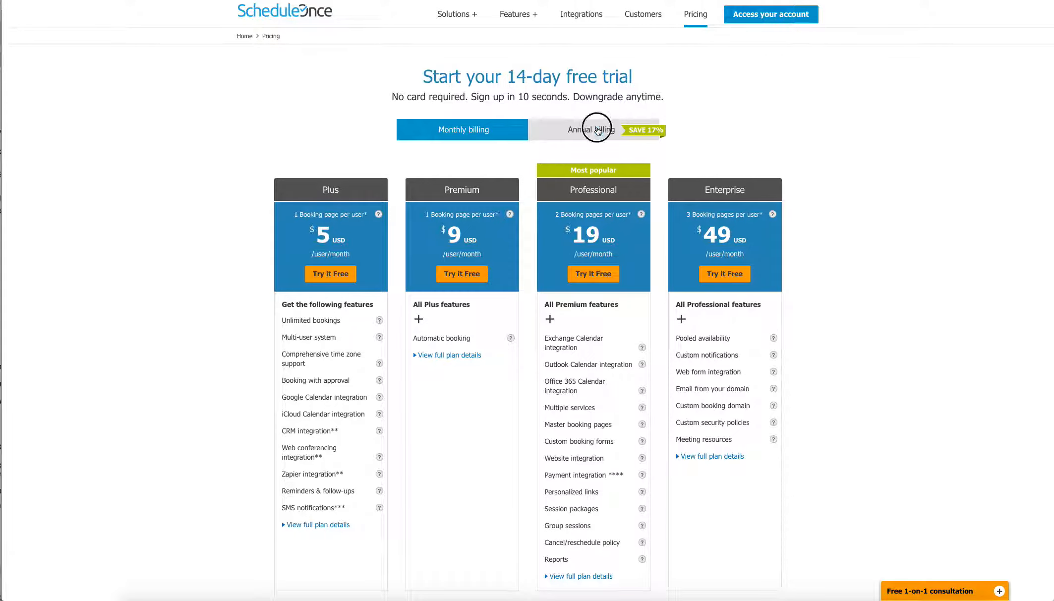
pyautogui.click(500, 131)
pyautogui.click(319, 524)
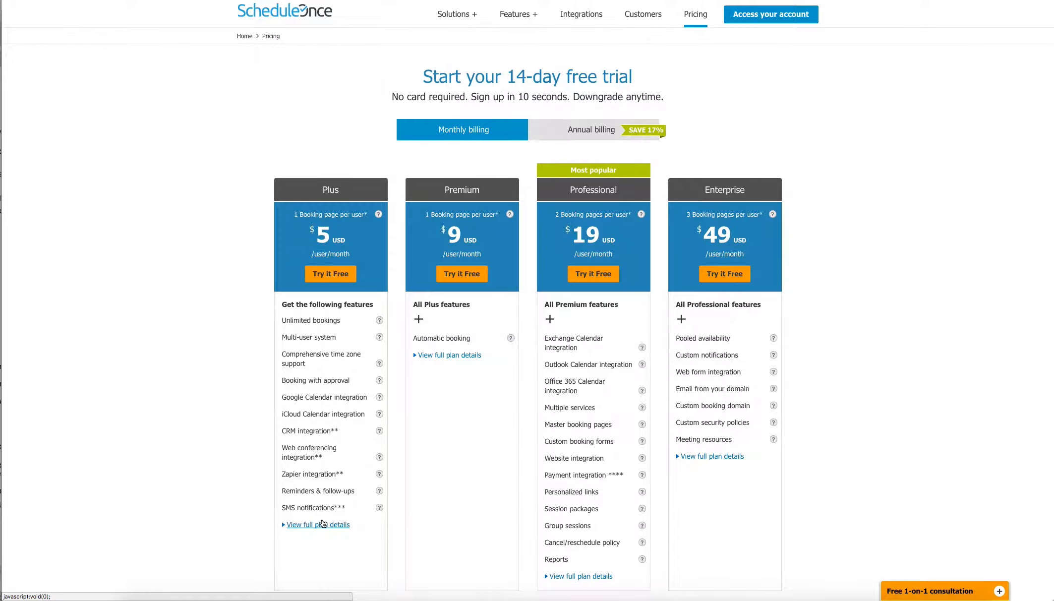
pyautogui.scroll(-4, 409, 242)
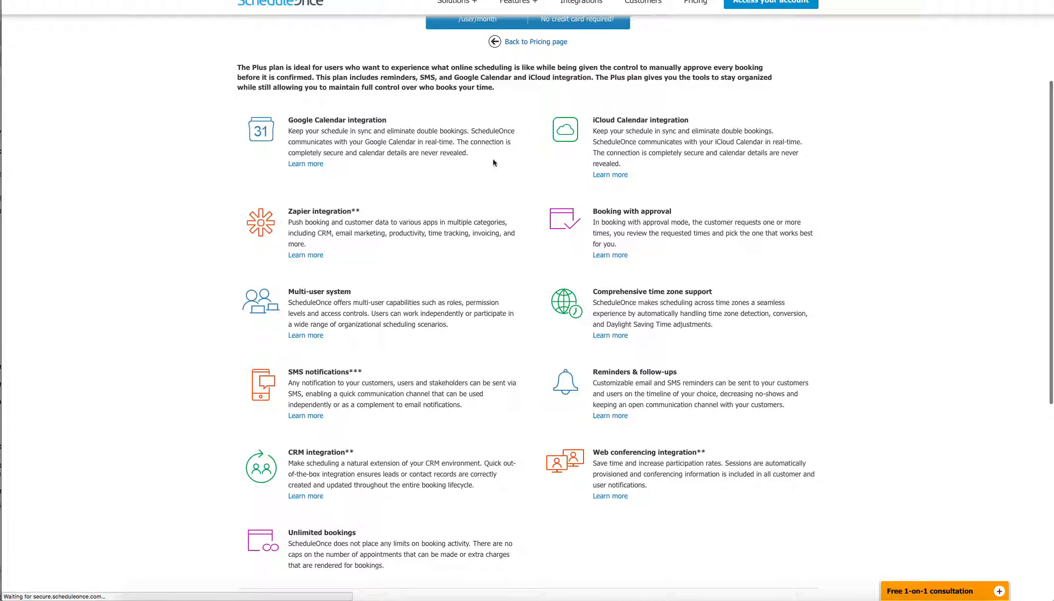
pyautogui.scroll(-1, 608, 378)
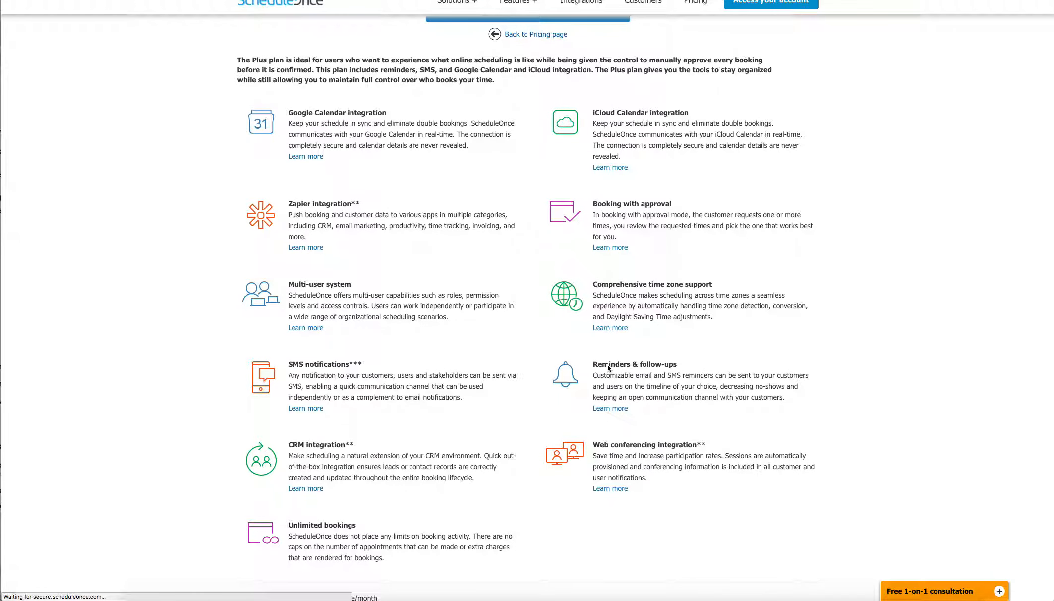
pyautogui.scroll(4, 404, 181)
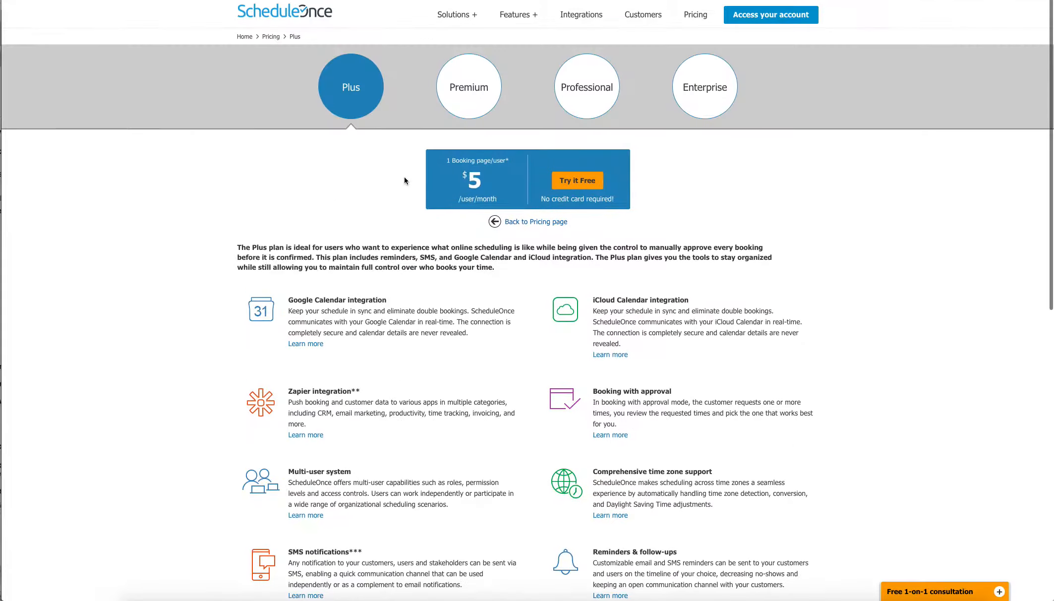
# - View the Professional plan's details and read through its feature list
pyautogui.click(586, 96)
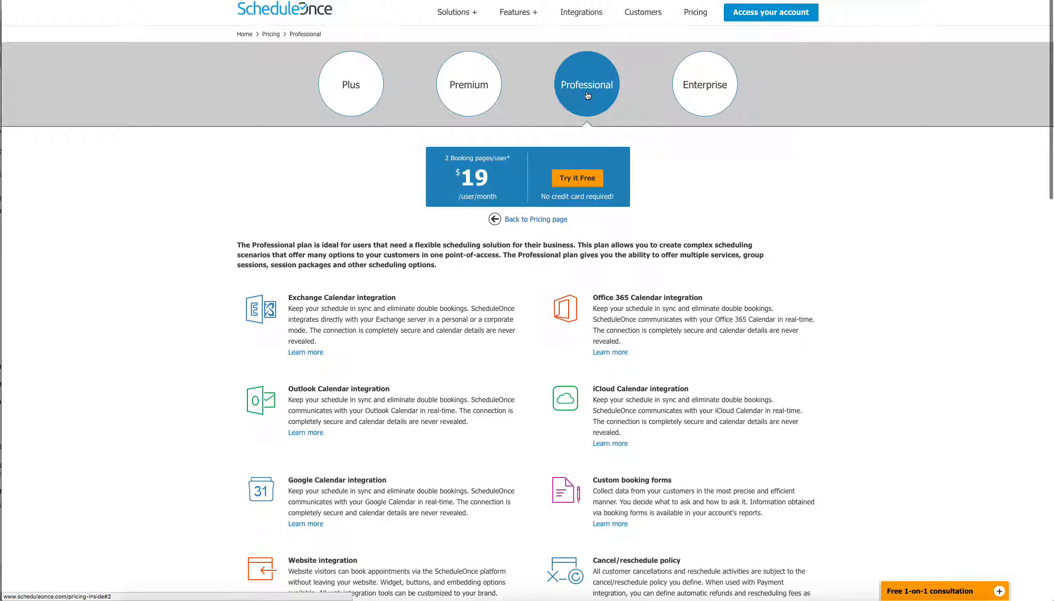
pyautogui.scroll(-5, 430, 435)
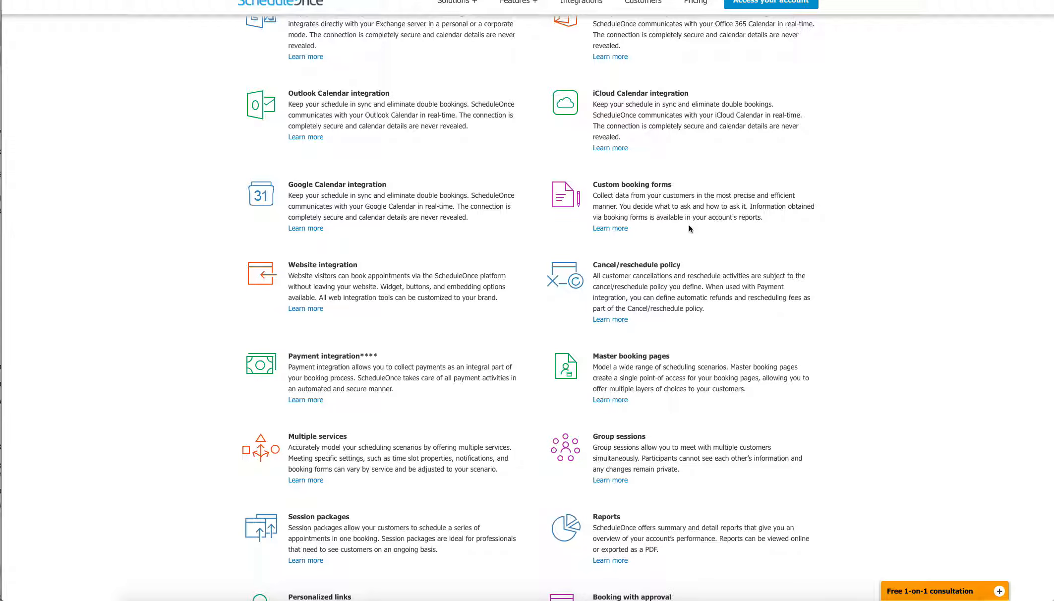
pyautogui.scroll(3, 689, 229)
pyautogui.scroll(3, 689, 229)
# - View the Premium plan's details and read through its feature list
pyautogui.click(469, 87)
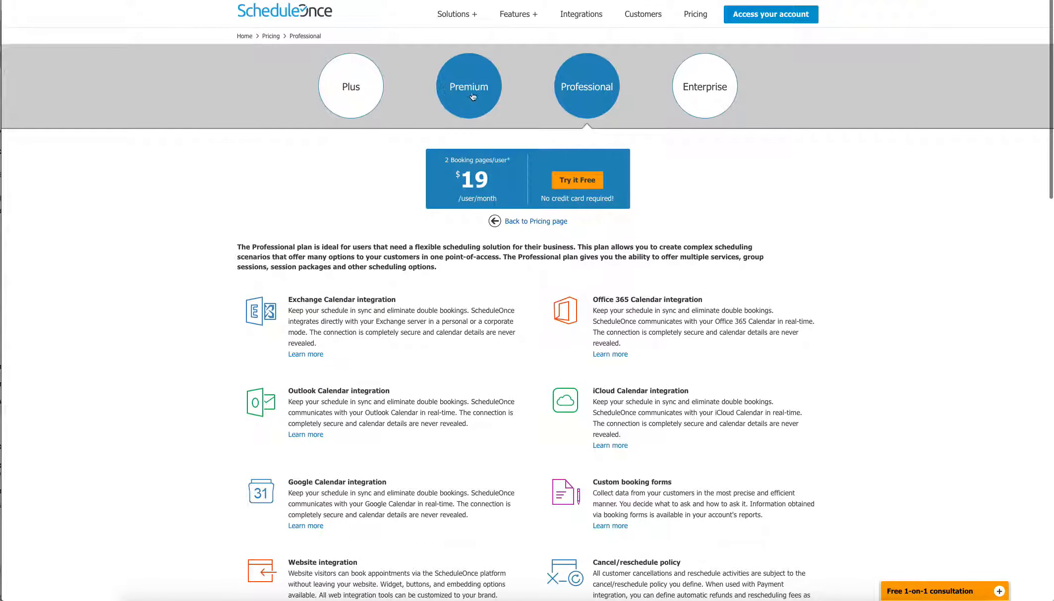
pyautogui.scroll(-4, 721, 466)
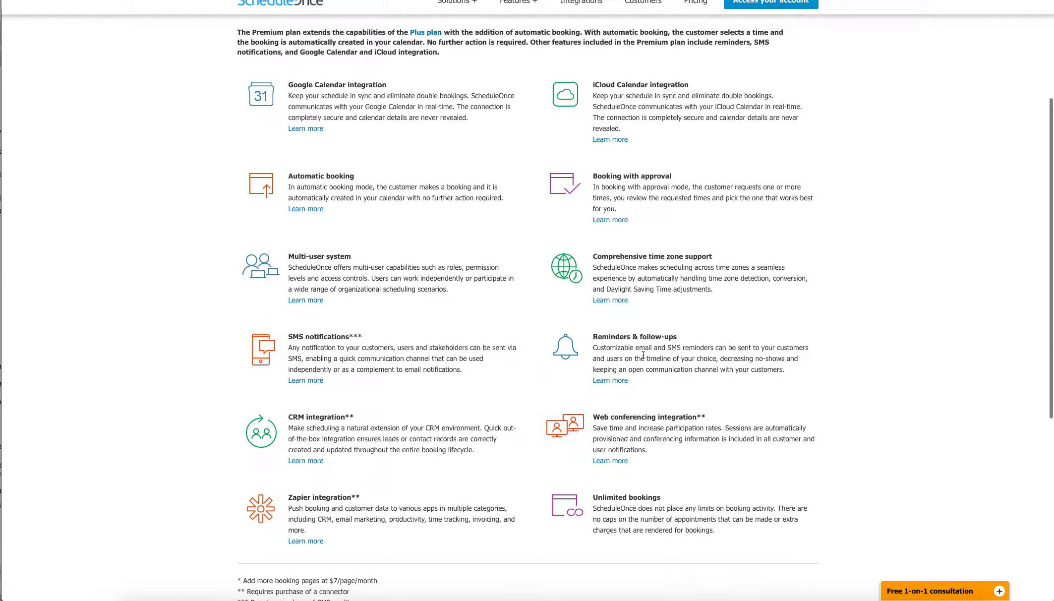
pyautogui.scroll(4, 643, 355)
# - Review the Professional plan's features once more and return to the pricing overview to look at annual billing
pyautogui.click(578, 87)
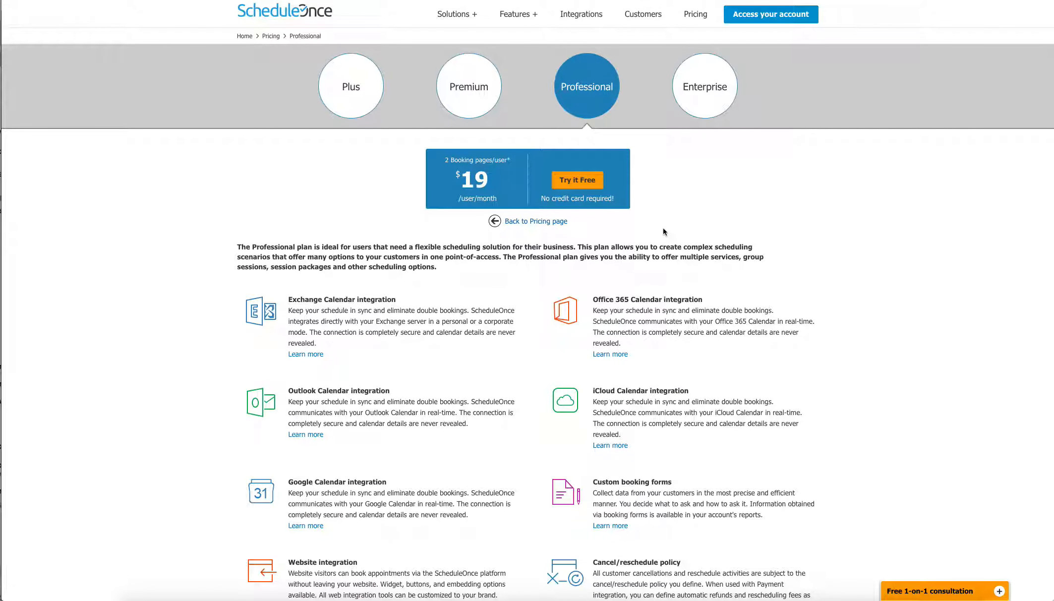
pyautogui.scroll(-5, 732, 370)
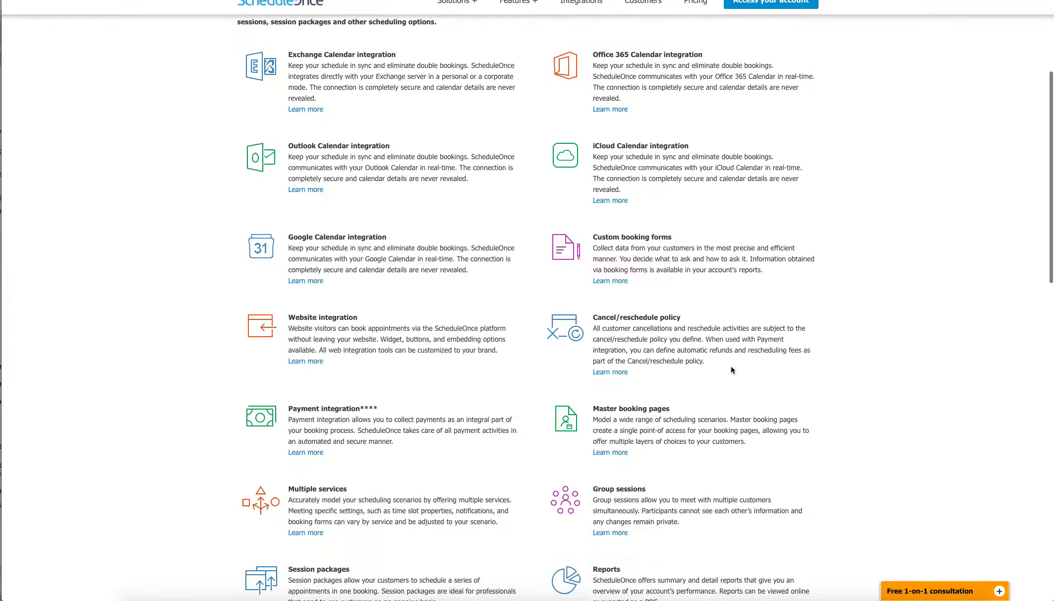
pyautogui.scroll(-3, 731, 369)
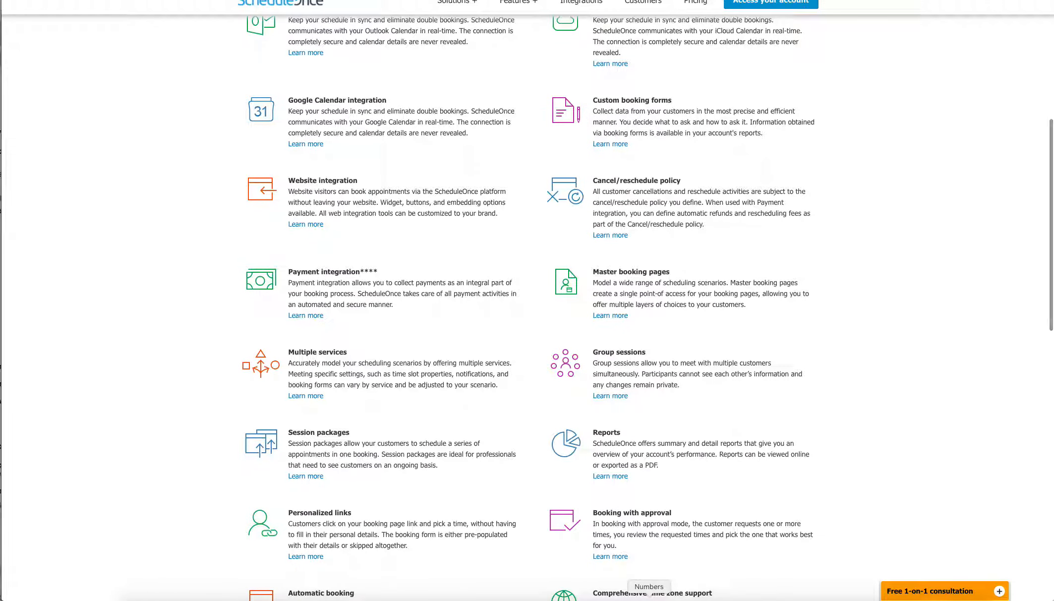
pyautogui.scroll(8, 525, 308)
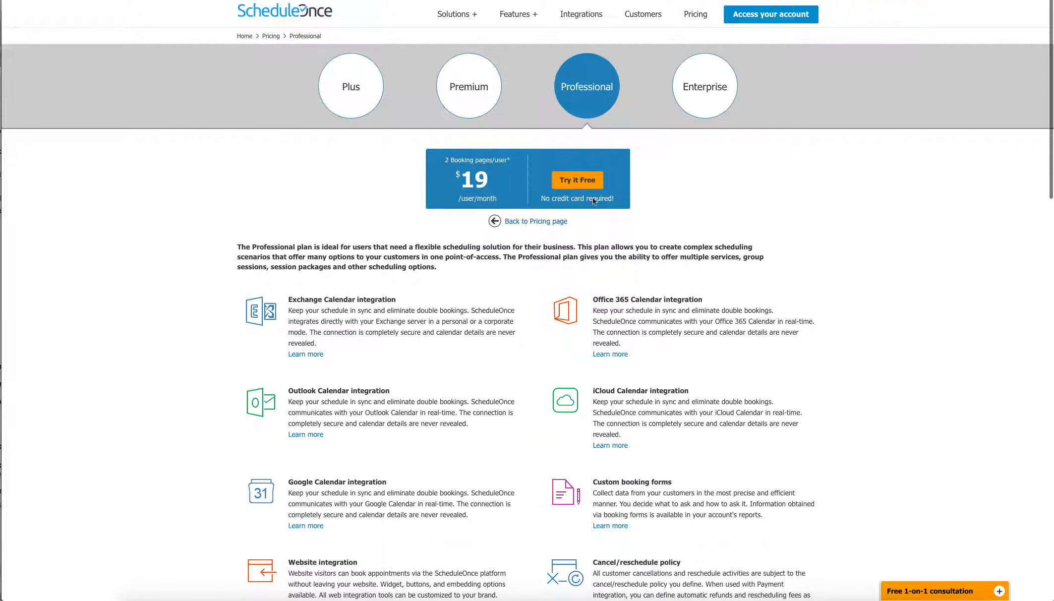
pyautogui.click(565, 221)
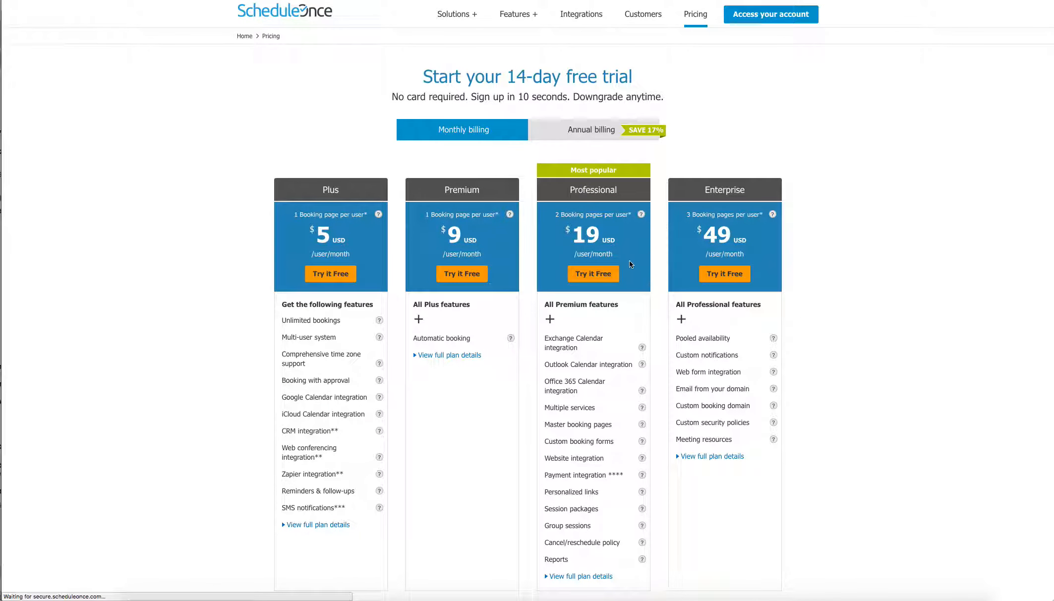
pyautogui.click(606, 130)
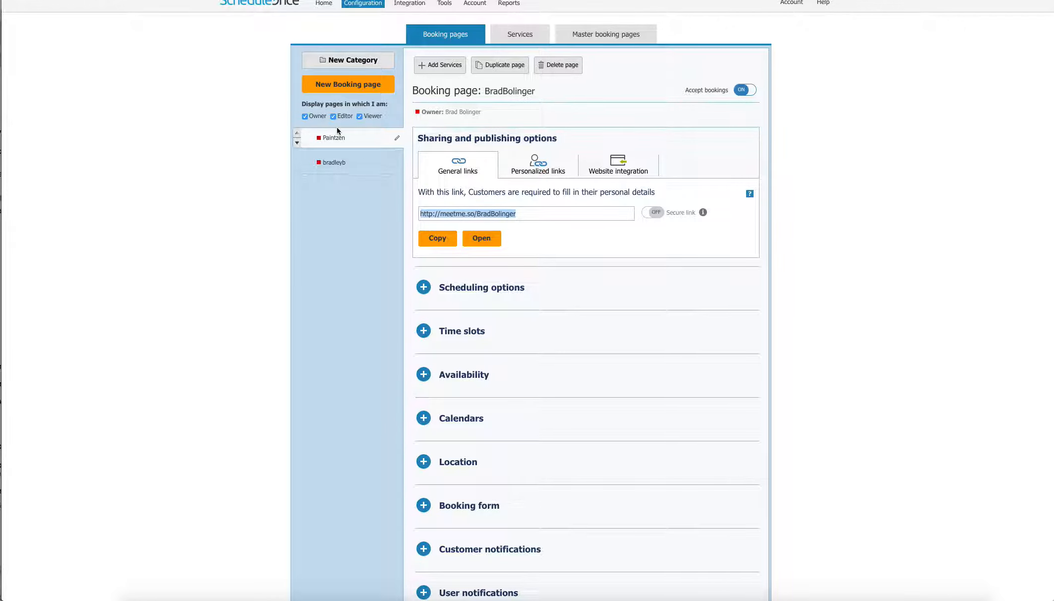
# - Open the website embed setup for the Paintzen booking page from its website integration options
pyautogui.scroll(2, 528, 282)
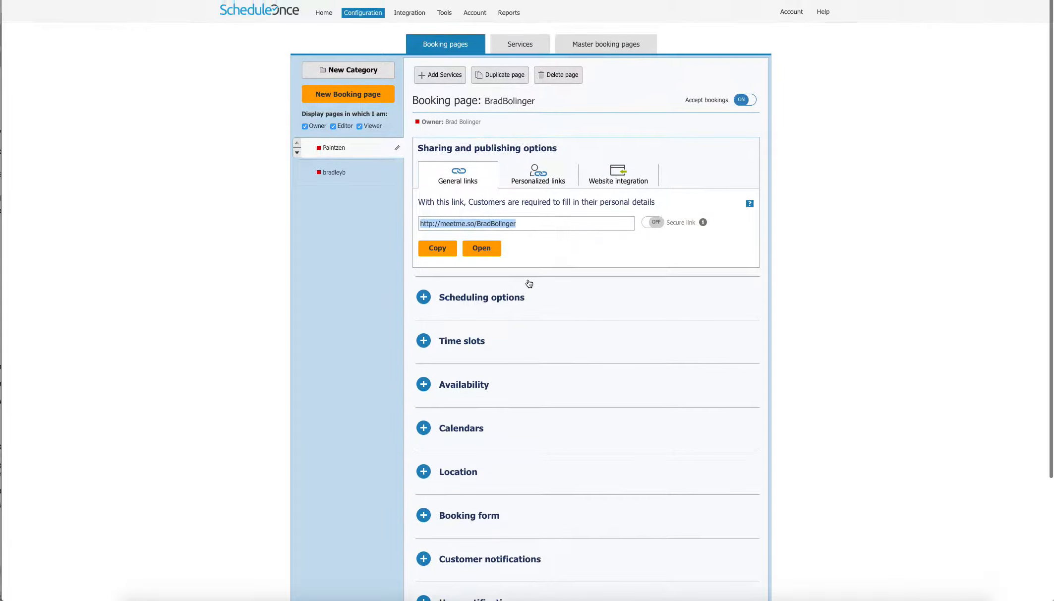
pyautogui.scroll(-2, 528, 283)
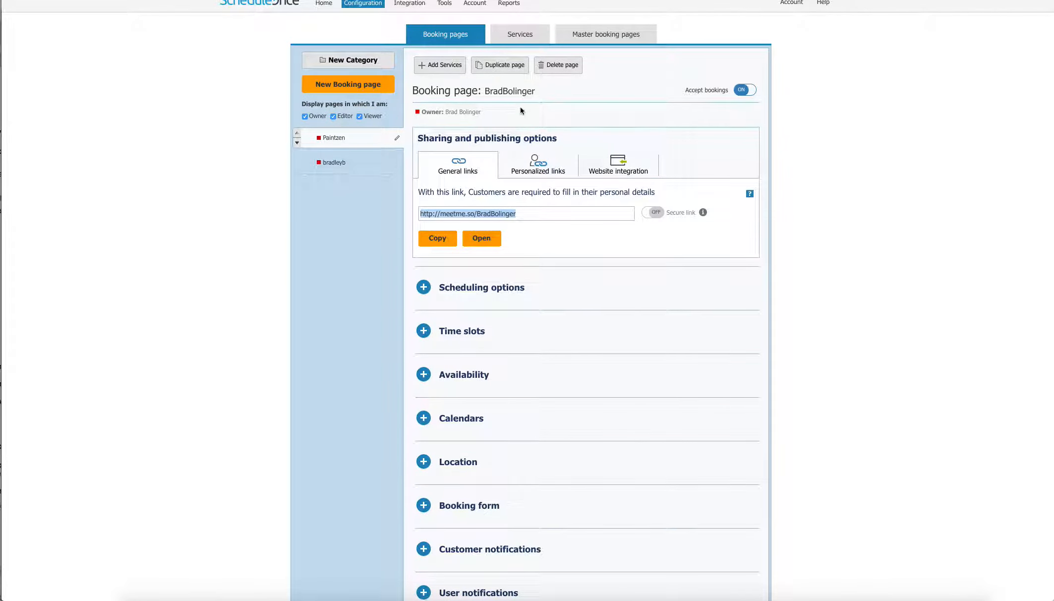
pyautogui.click(617, 166)
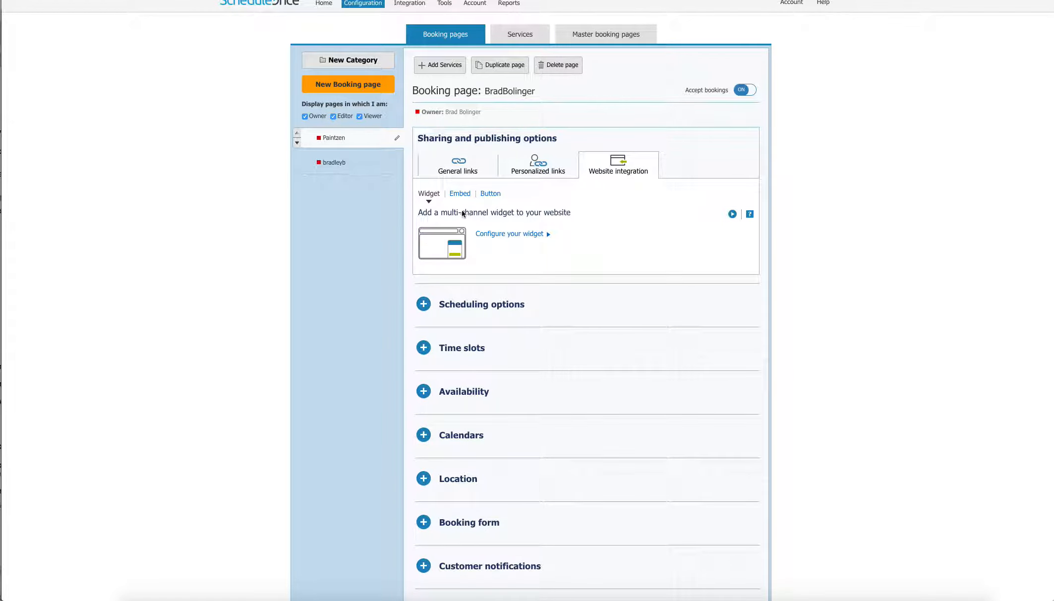
pyautogui.click(460, 194)
pyautogui.click(482, 239)
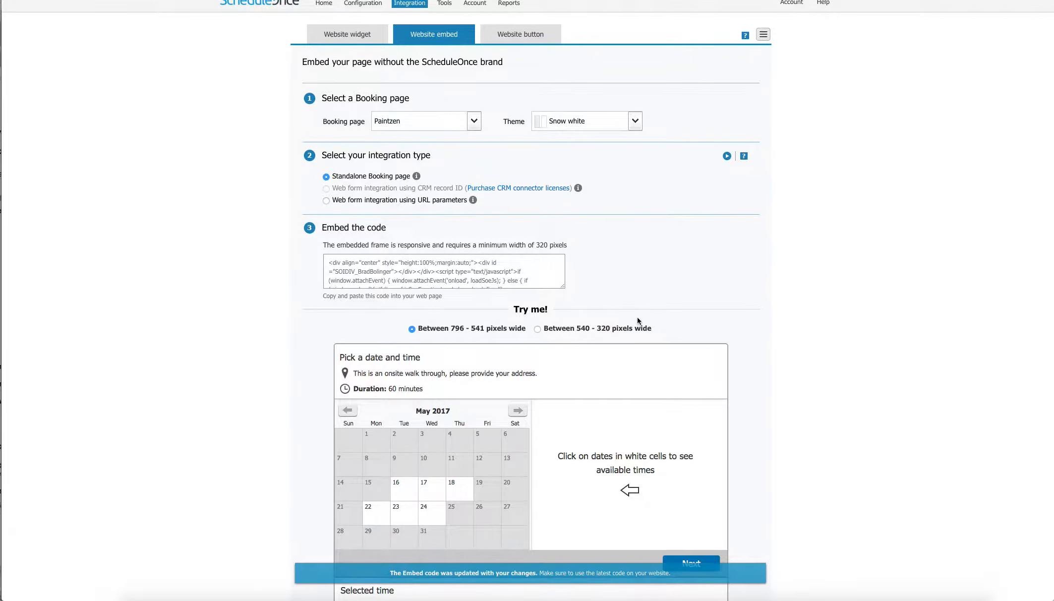
# - Check the available starting times for May 18, 24, 23 and 22, 2017 in the embedded booking calendar preview
pyautogui.scroll(-3, 645, 397)
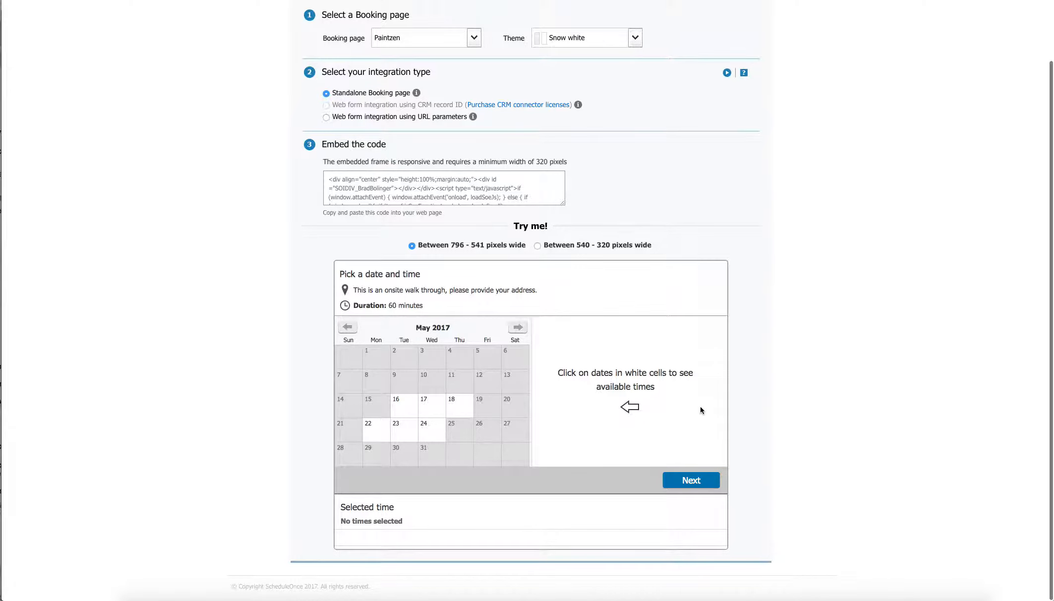
pyautogui.click(462, 405)
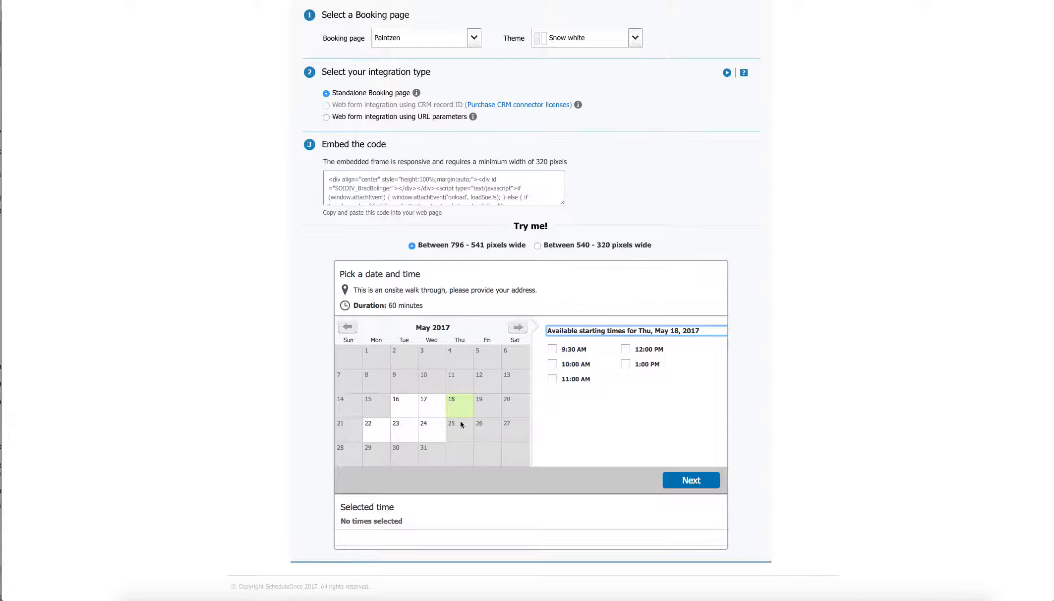
pyautogui.click(439, 427)
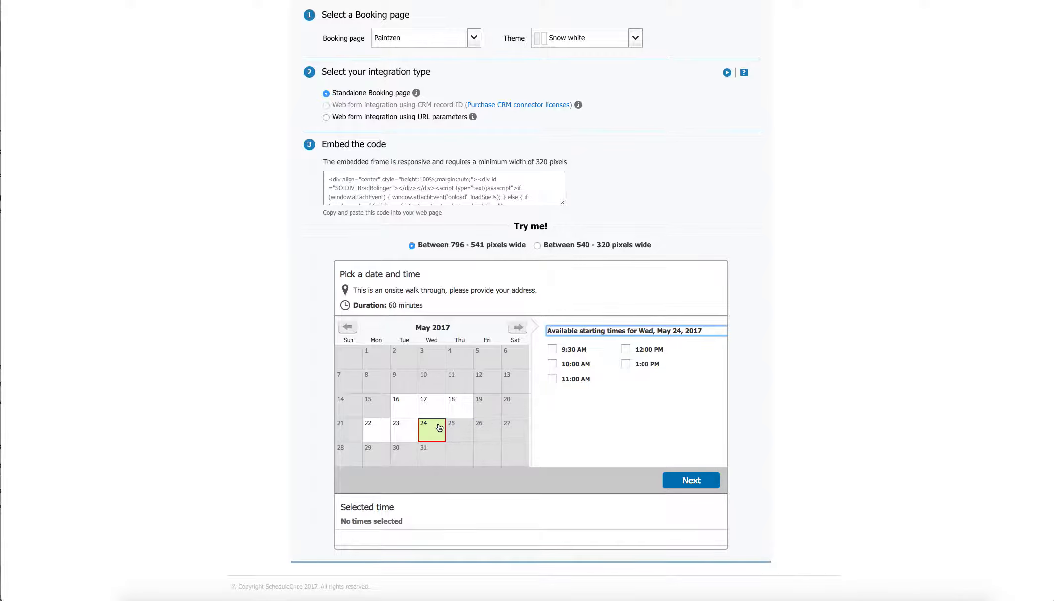
pyautogui.click(402, 428)
pyautogui.click(382, 430)
# - Choose Thursday, May 18, 2017 at 12:00 PM in the booking preview and continue to the customer information form
pyautogui.click(458, 407)
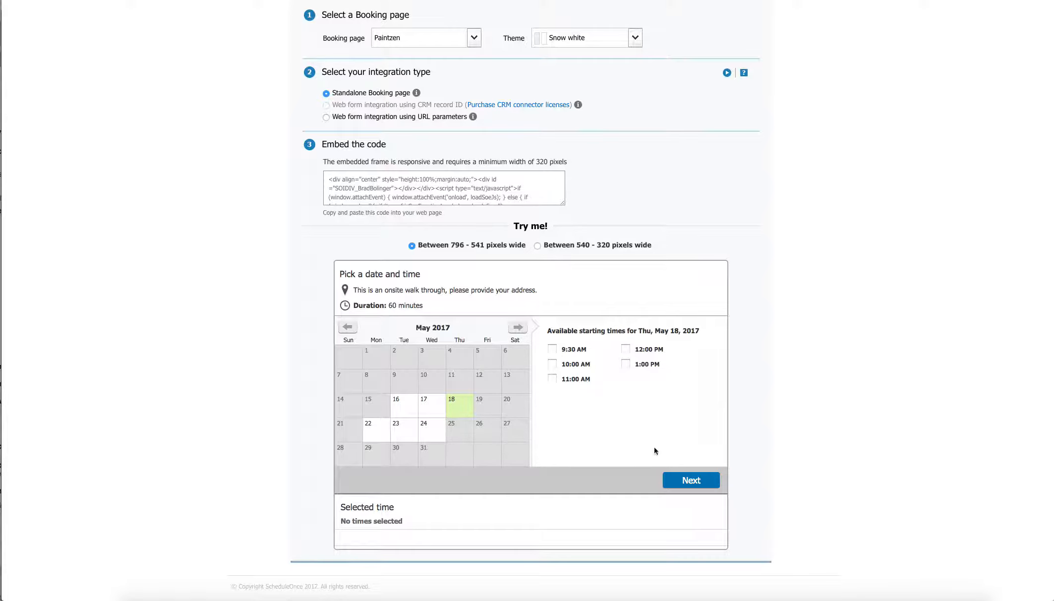
pyautogui.click(626, 349)
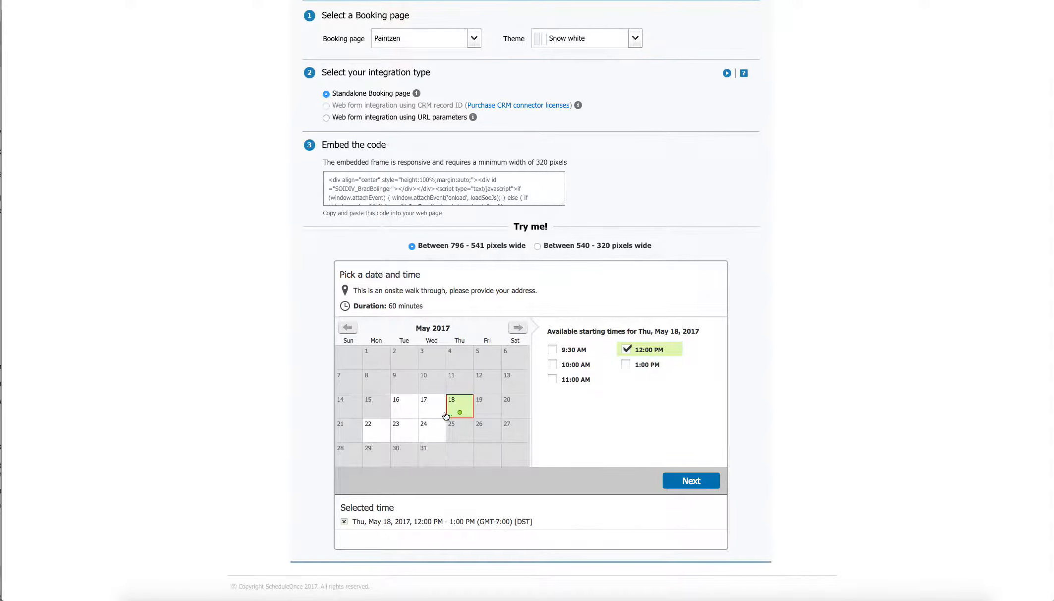
pyautogui.click(705, 483)
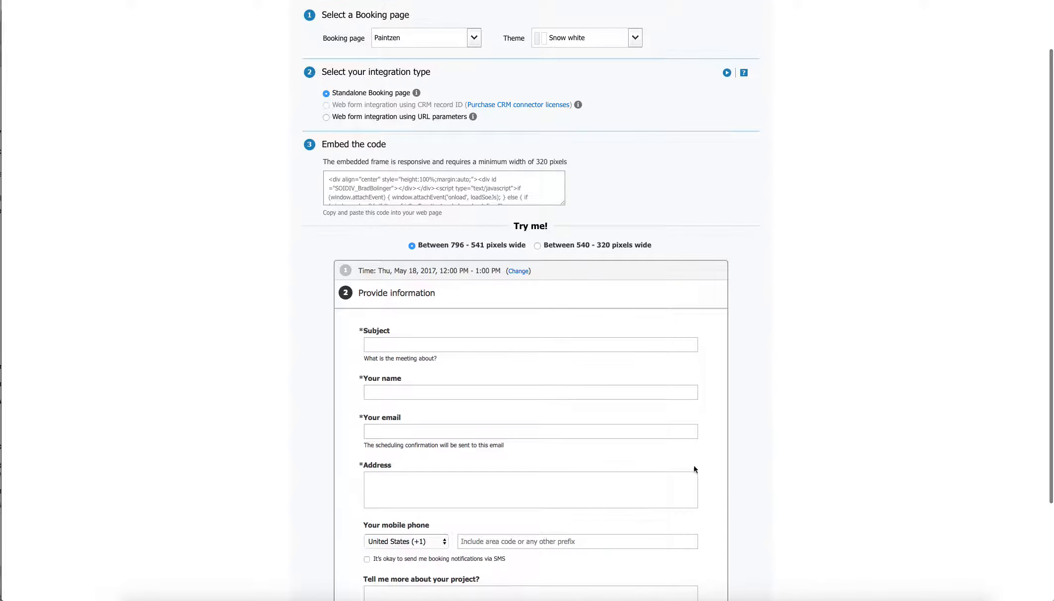
# - Examine the fields of the customer information form in the booking preview
pyautogui.scroll(-5, 536, 397)
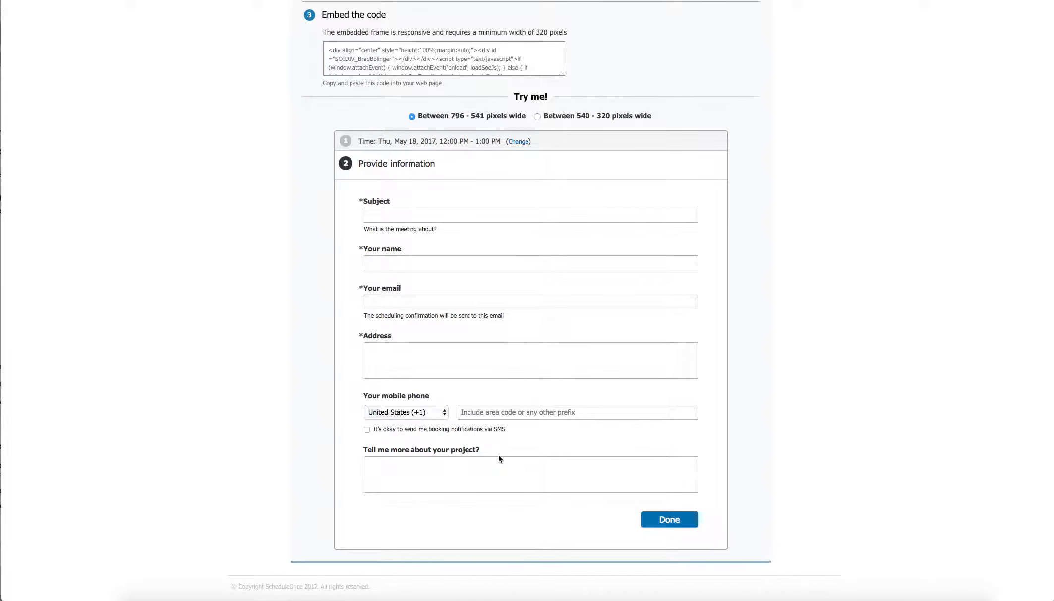
pyautogui.scroll(6, 501, 261)
pyautogui.scroll(-3, 544, 442)
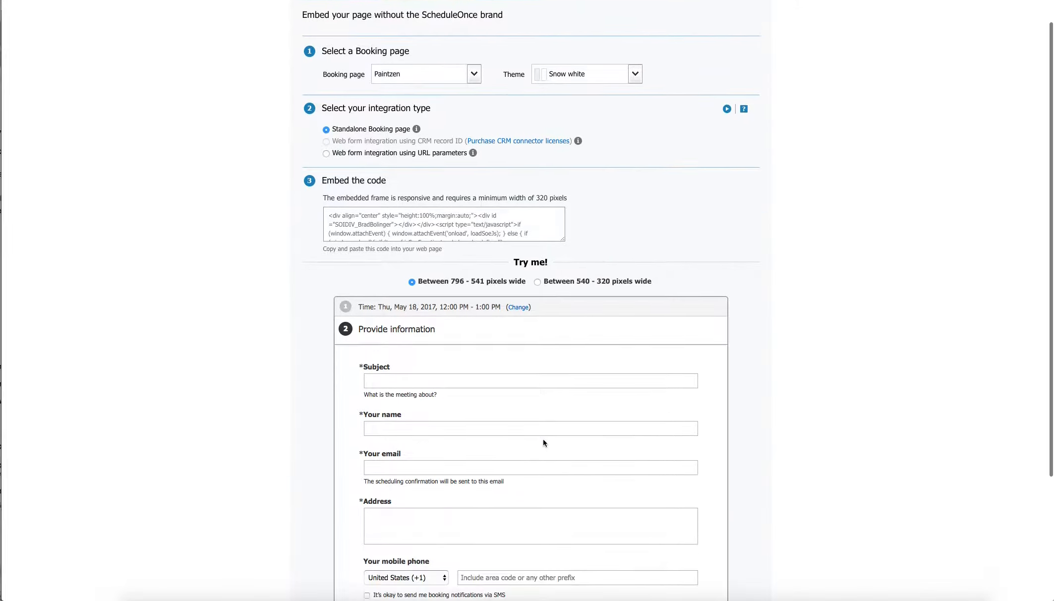
pyautogui.scroll(-3, 543, 442)
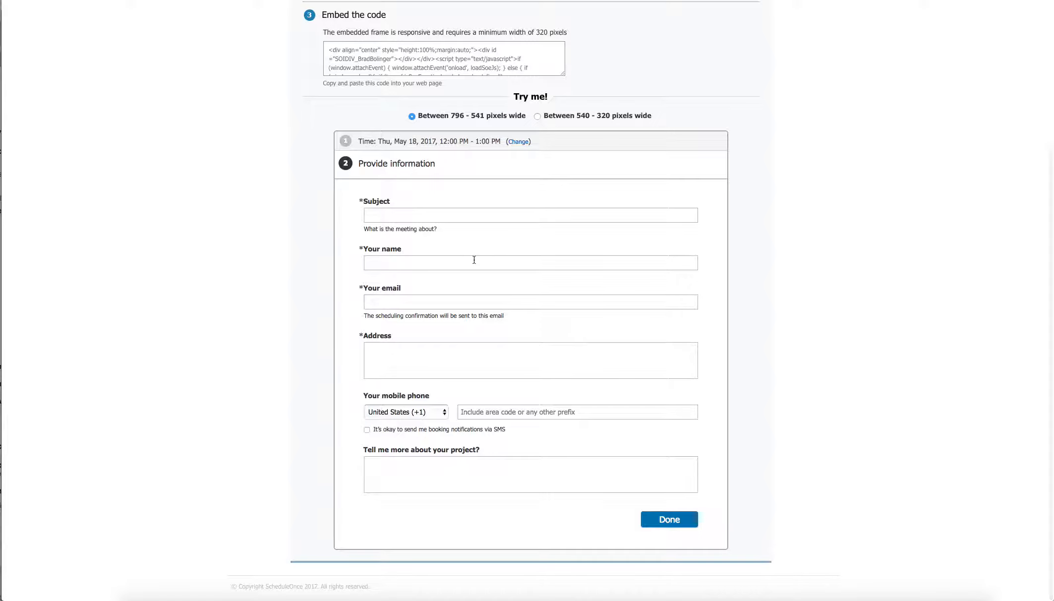
pyautogui.scroll(4, 474, 260)
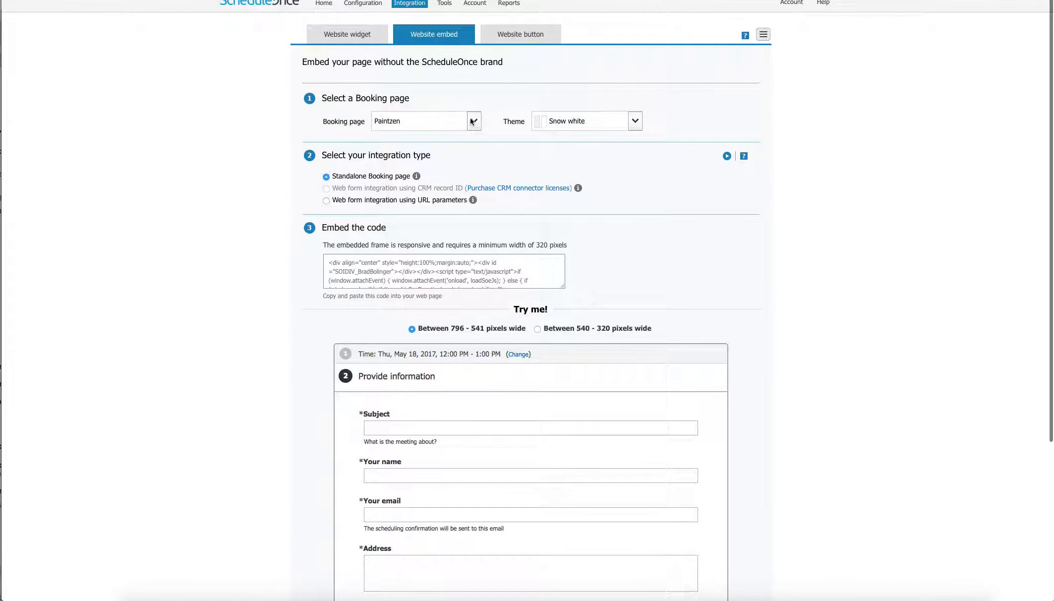
# - Return to the Paintzen booking page's configuration, review its scheduling options in edit mode and save them
pyautogui.click(367, 4)
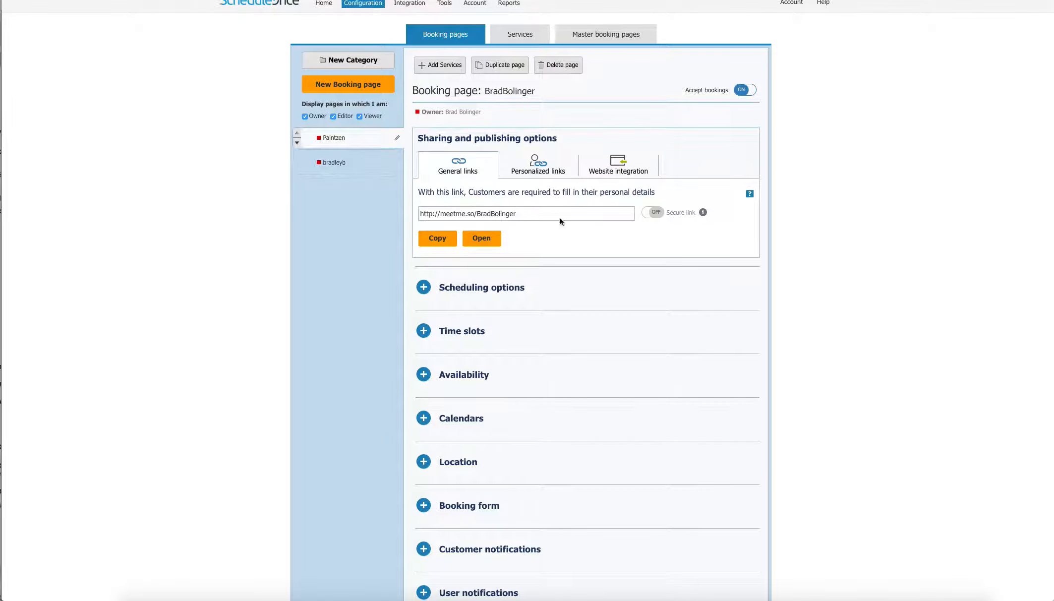
pyautogui.scroll(-3, 556, 326)
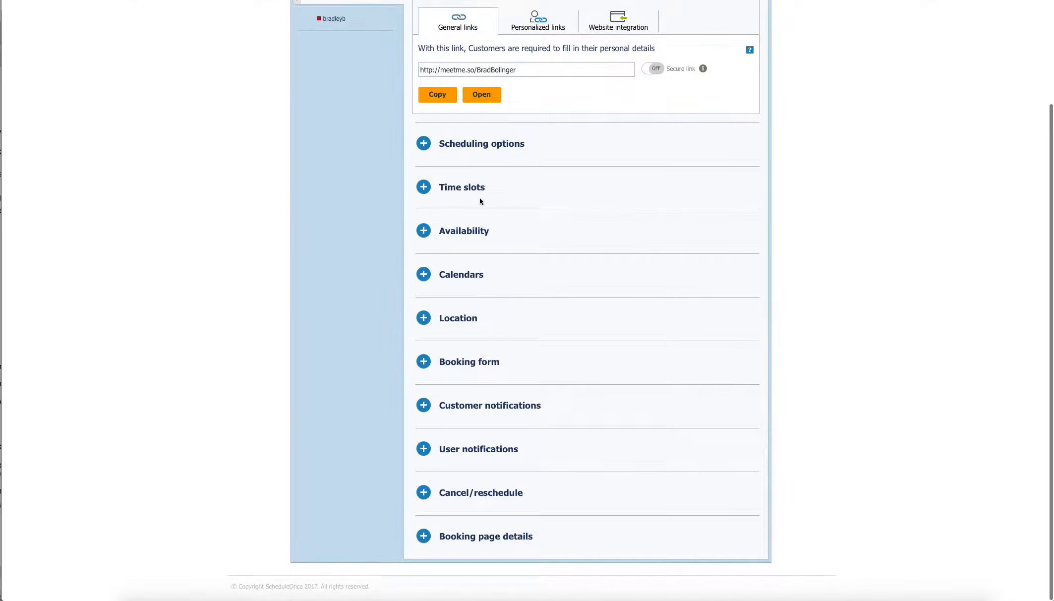
pyautogui.click(471, 146)
pyautogui.click(537, 144)
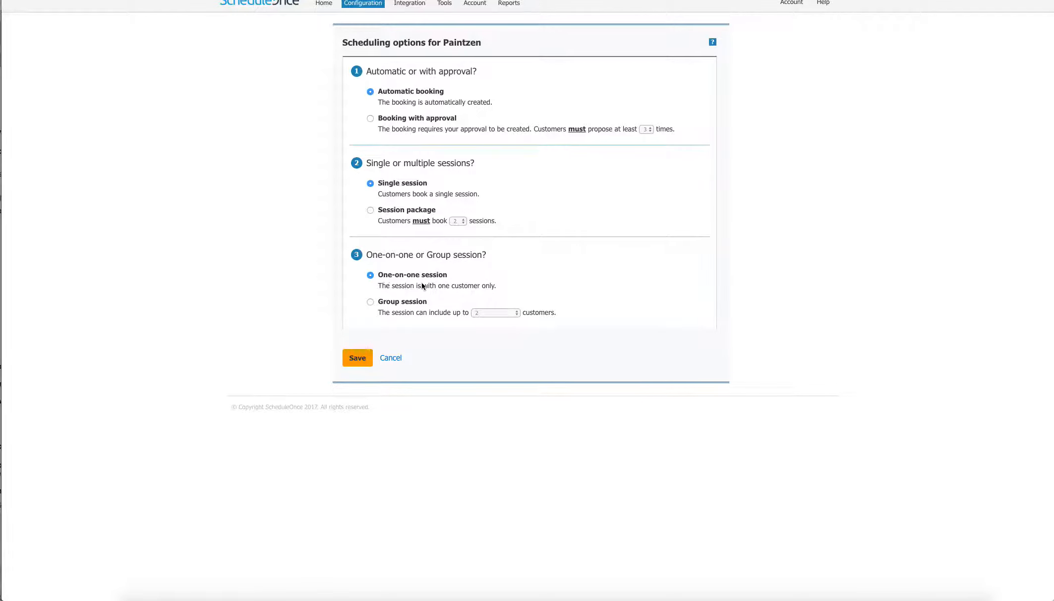
pyautogui.click(363, 361)
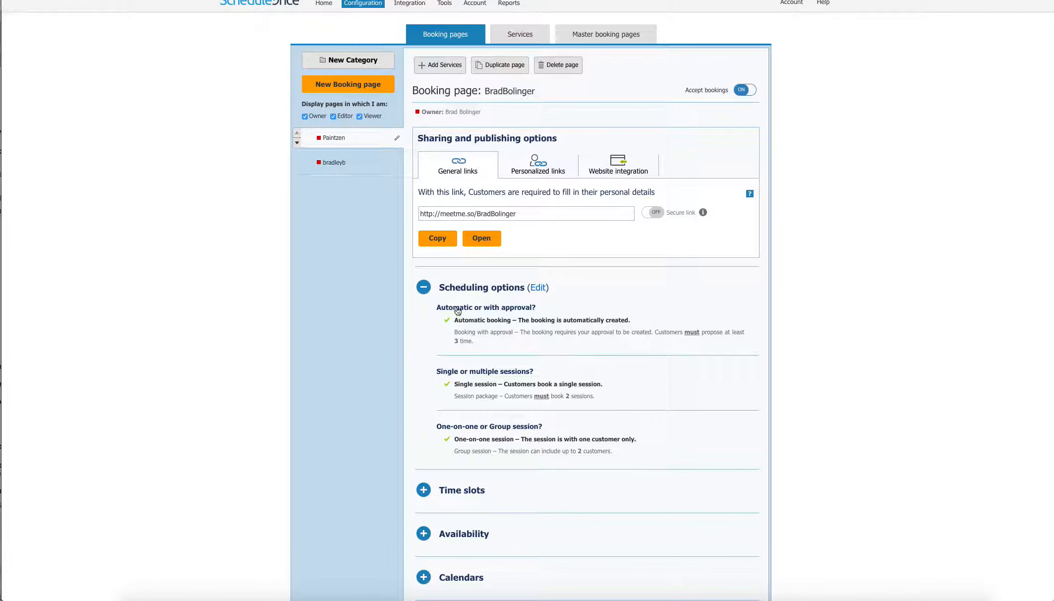
# - Collapse the scheduling options and review the Paintzen booking page's time slot display, workload and timeframe rules
pyautogui.click(423, 288)
pyautogui.click(463, 333)
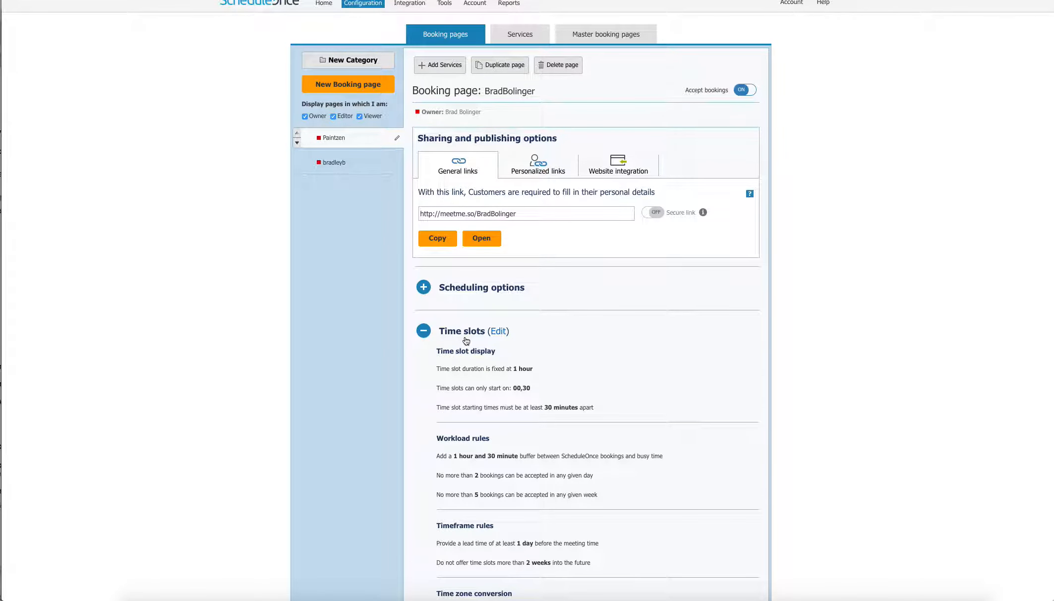
pyautogui.scroll(-3, 518, 362)
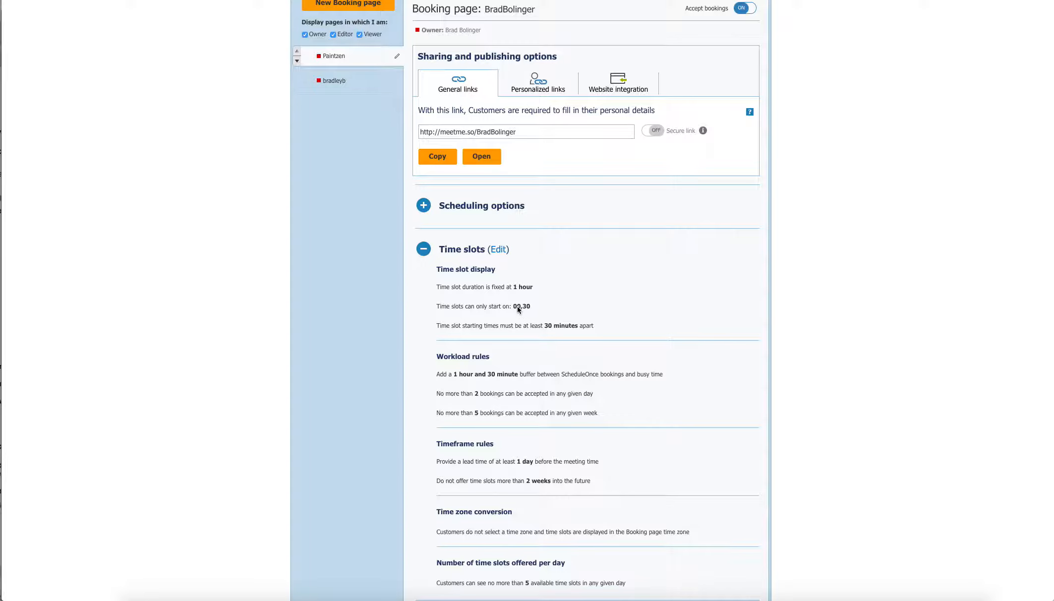
# - Open the Paintzen time slot settings for editing and set the time slot spacing to 30 minutes
pyautogui.click(498, 249)
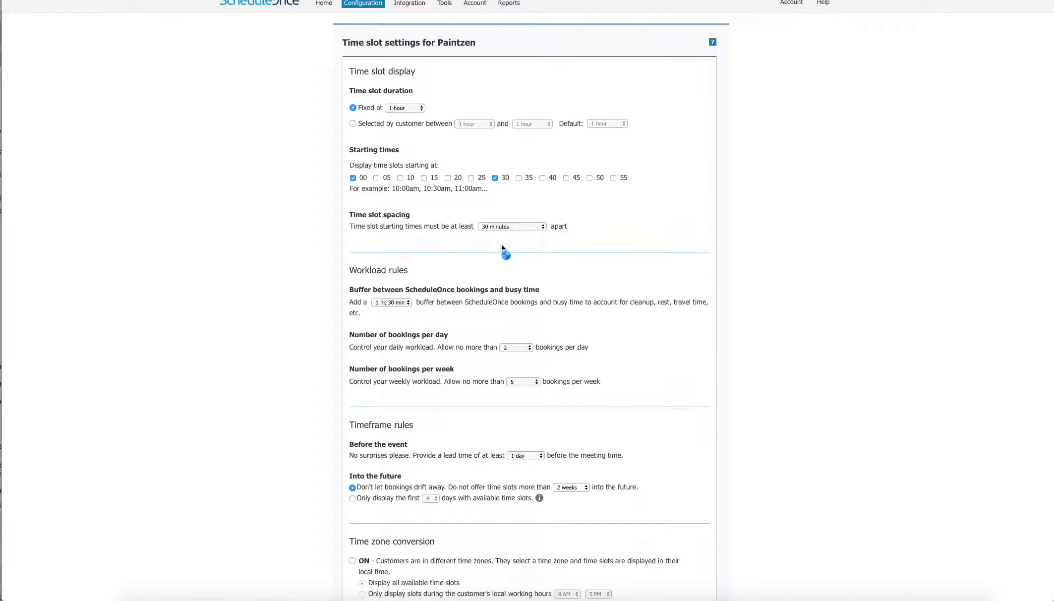
pyautogui.click(377, 178)
pyautogui.click(377, 178)
pyautogui.click(521, 227)
pyautogui.click(520, 234)
pyautogui.click(528, 227)
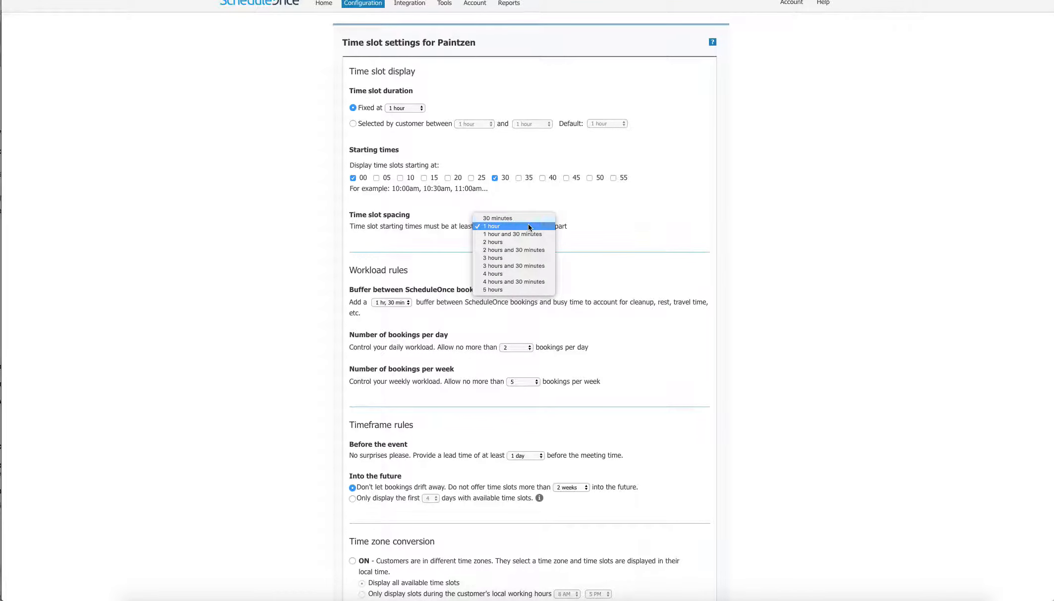
pyautogui.click(506, 219)
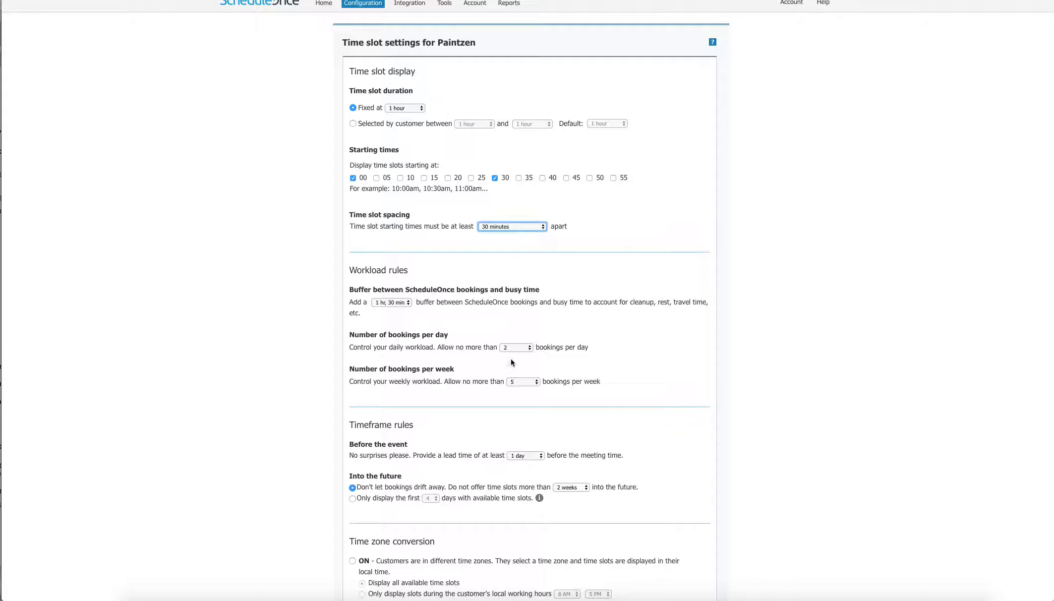
# - Examine the limits offered for the number of bookings per day and per week in the workload rules
pyautogui.click(521, 349)
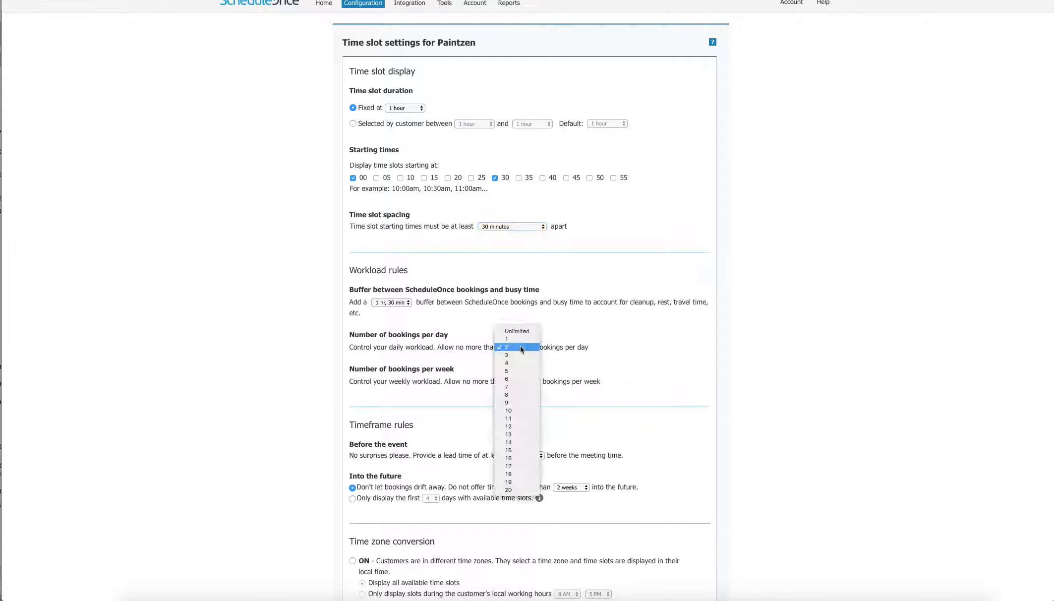
pyautogui.click(518, 347)
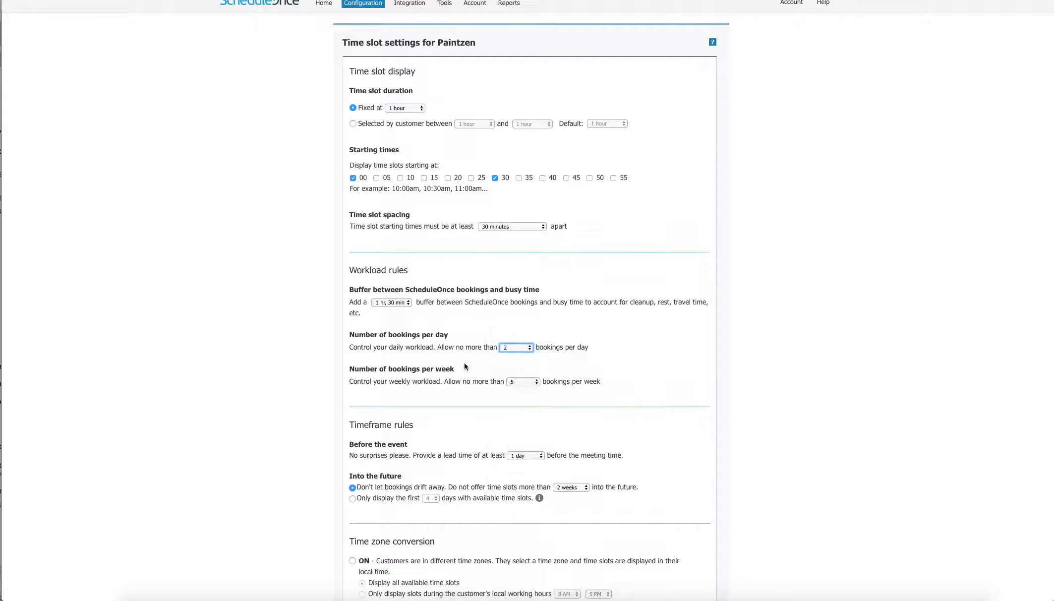
pyautogui.click(539, 381)
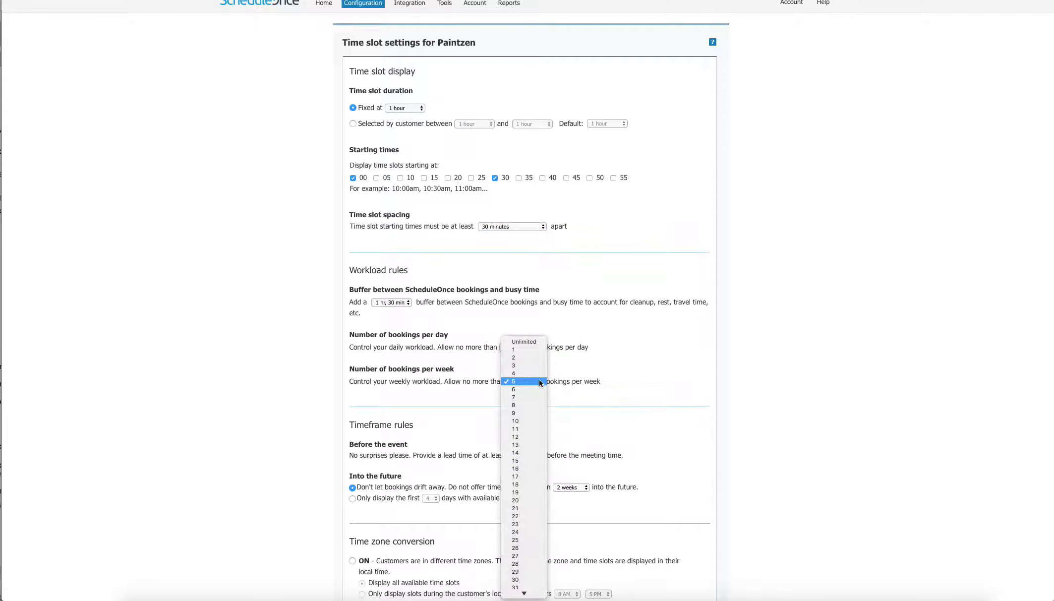
pyautogui.click(611, 375)
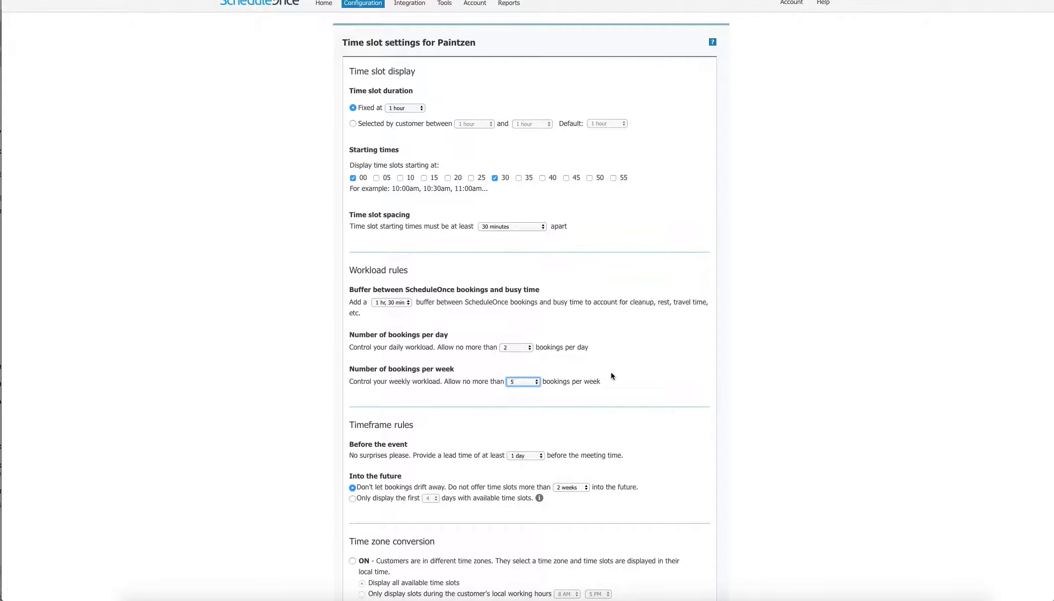
# - Set the timeframe rule to offer time slots no more than 2 weeks into the future and save the time slot settings
pyautogui.scroll(-3, 429, 446)
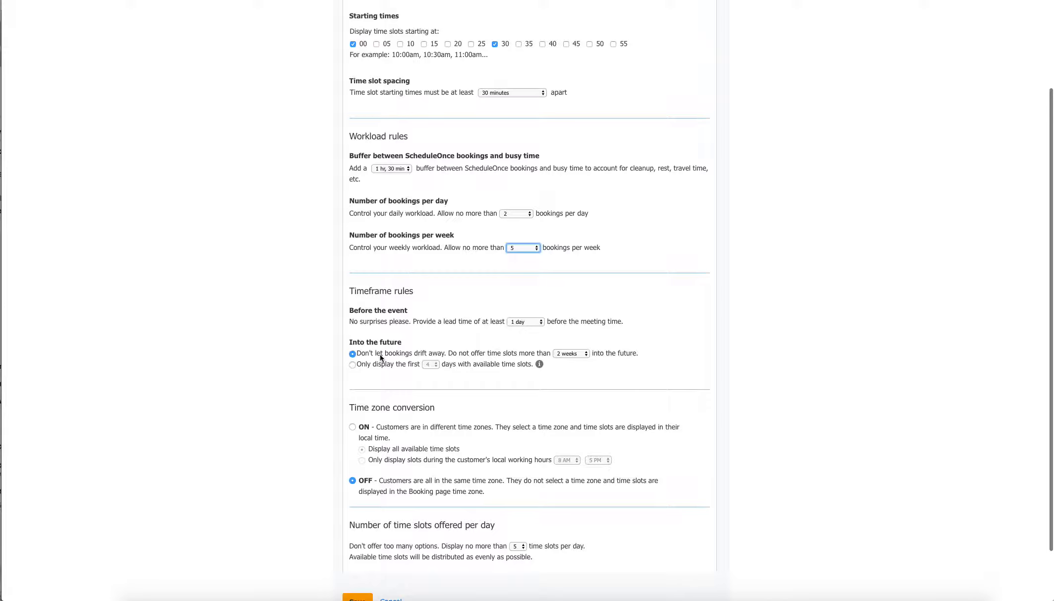
pyautogui.click(571, 354)
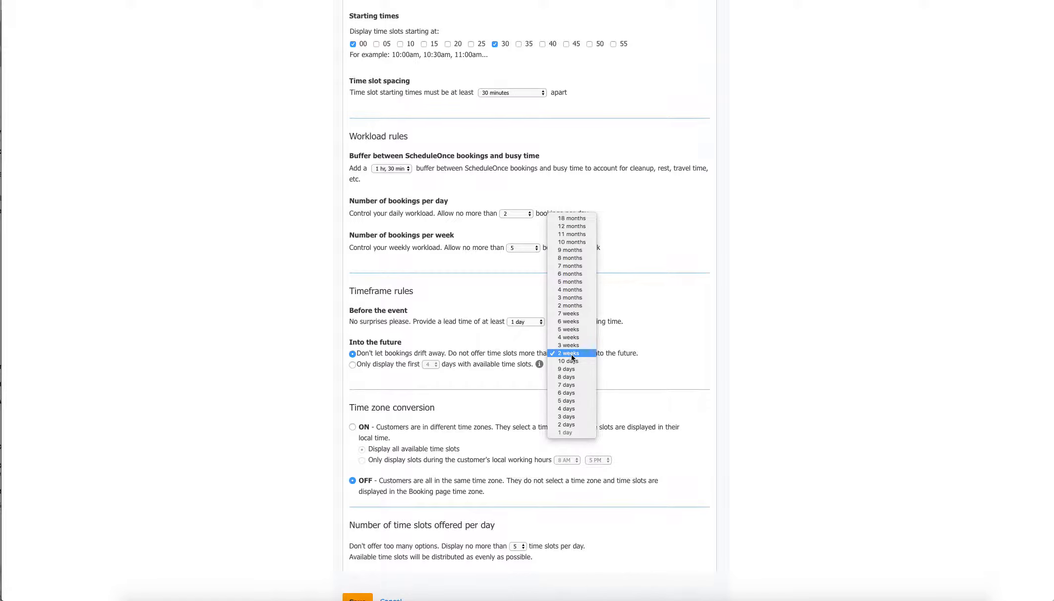
pyautogui.click(571, 356)
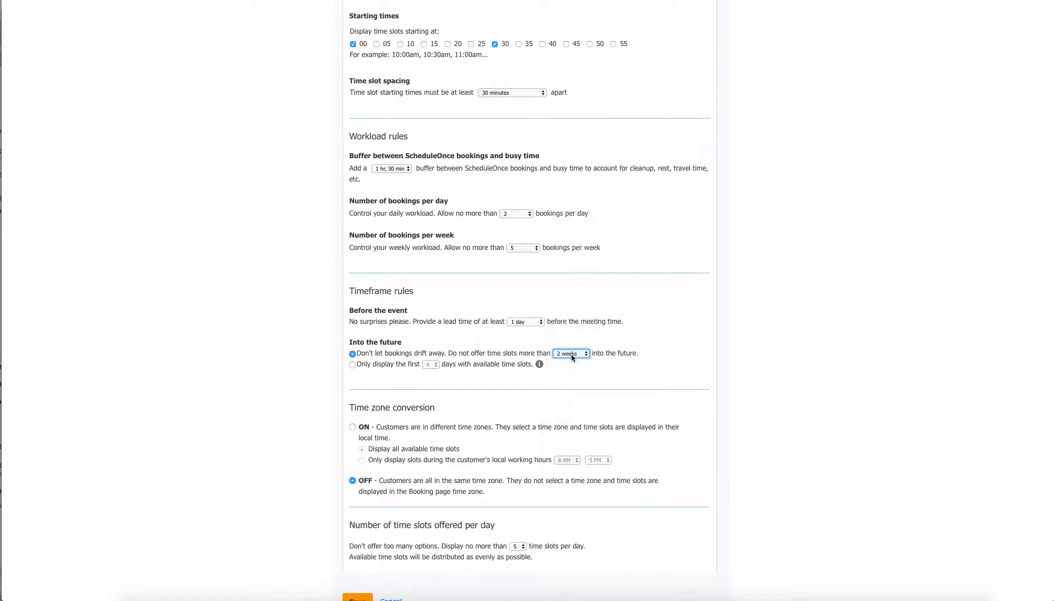
pyautogui.scroll(-3, 392, 492)
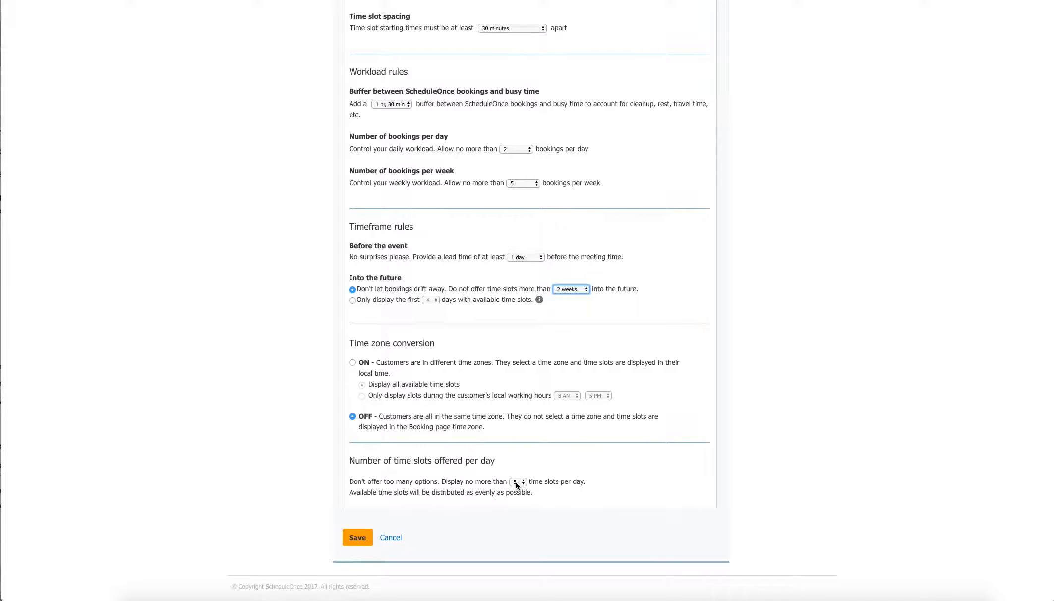
pyautogui.click(360, 538)
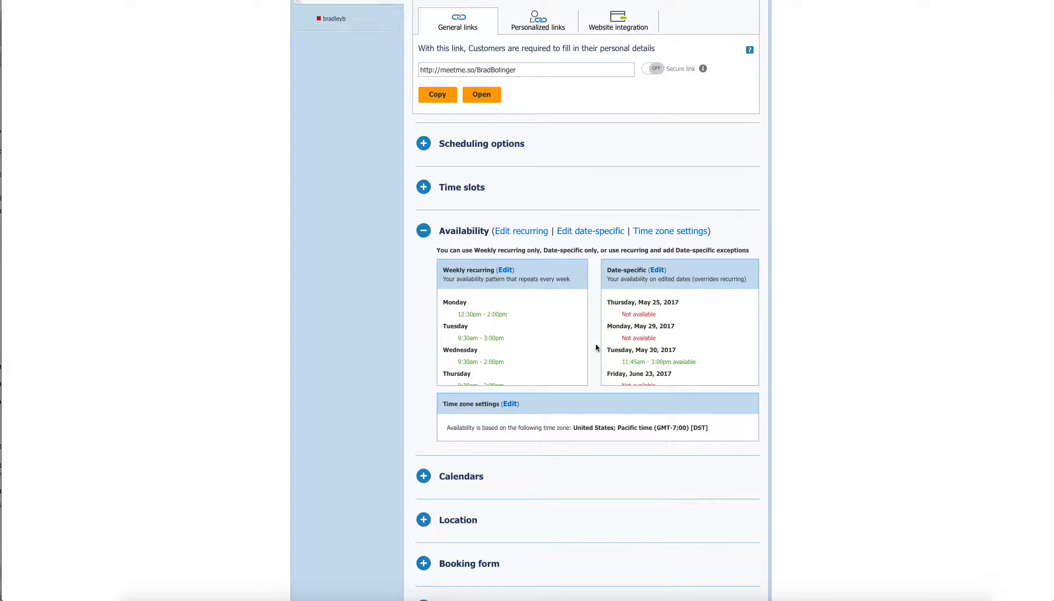
# - Review the weekly recurring availability pattern for Paintzen in edit mode and save it
pyautogui.click(504, 272)
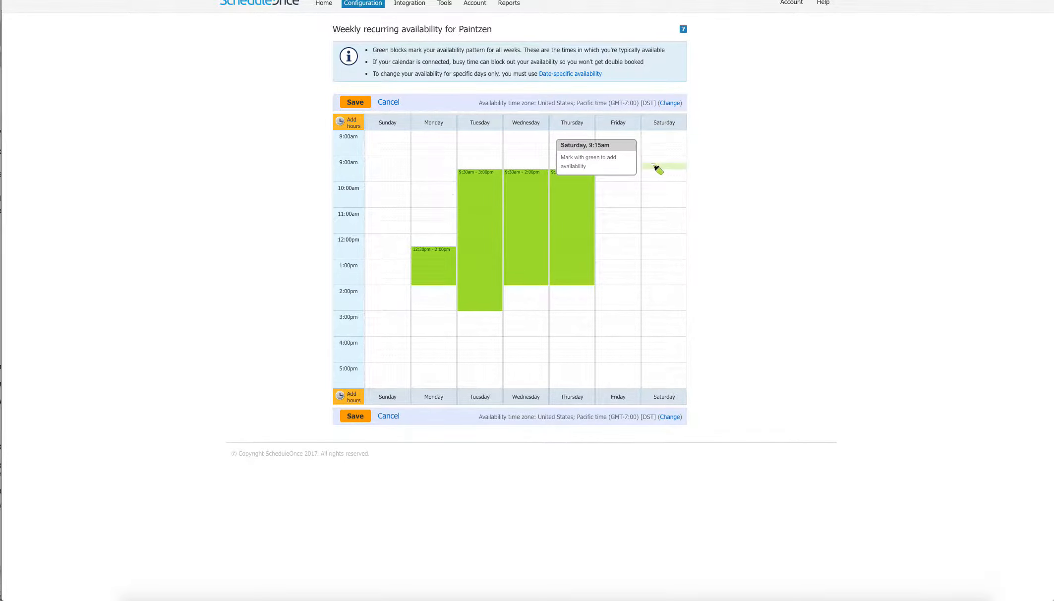
pyautogui.moveTo(568, 295)
pyautogui.mouseDown()
pyautogui.moveTo(570, 343)
pyautogui.moveTo(558, 288)
pyautogui.moveTo(565, 296)
pyautogui.mouseUp()
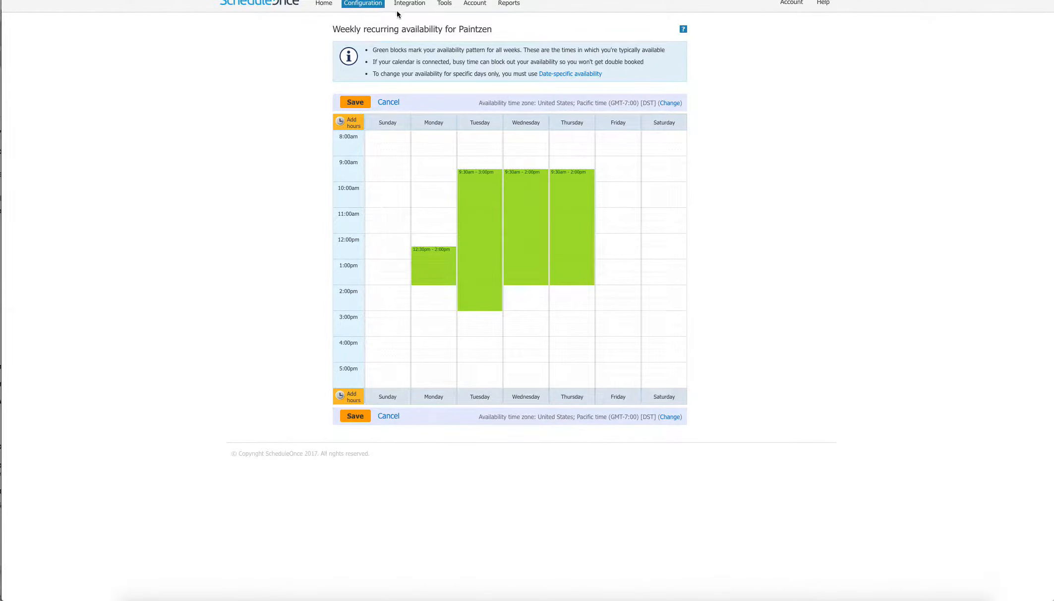
pyautogui.click(355, 103)
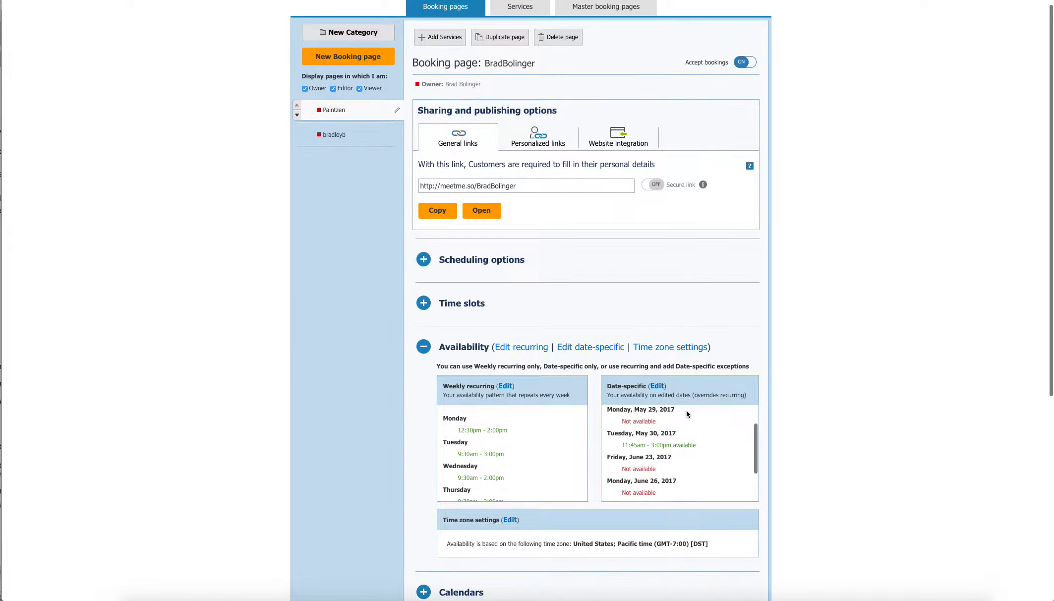
# - Remove all availability on Wednesday, May 24, 2017 in the date-specific availability calendar and save the exception
pyautogui.click(656, 386)
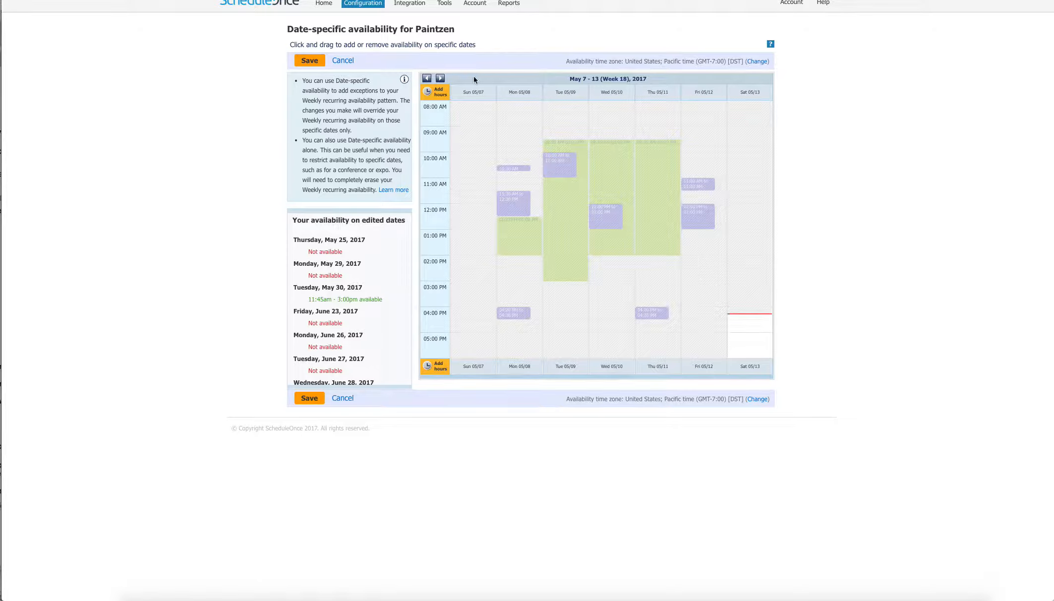
pyautogui.click(440, 79)
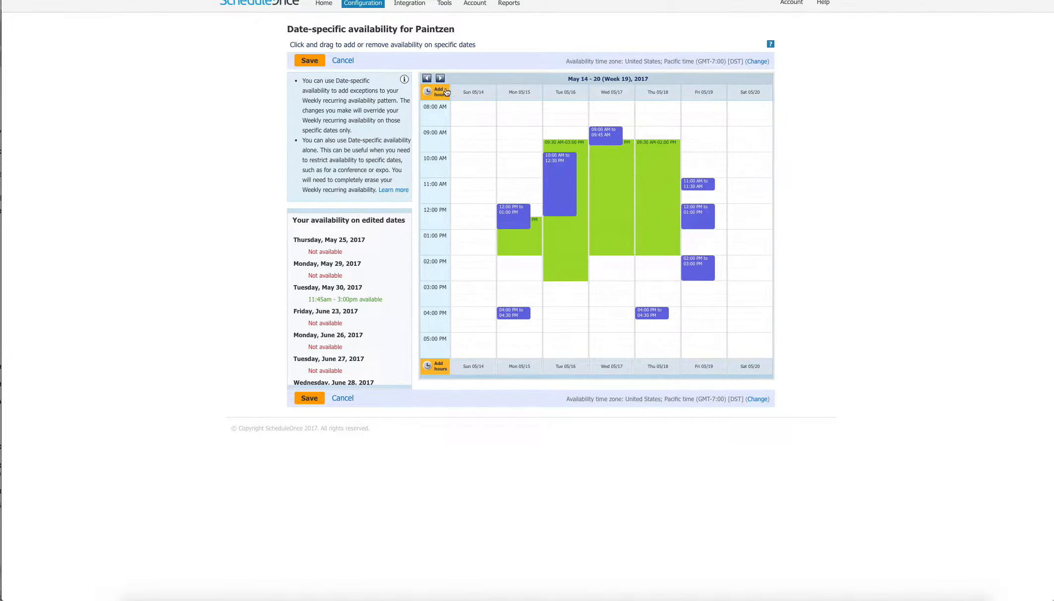
pyautogui.click(440, 78)
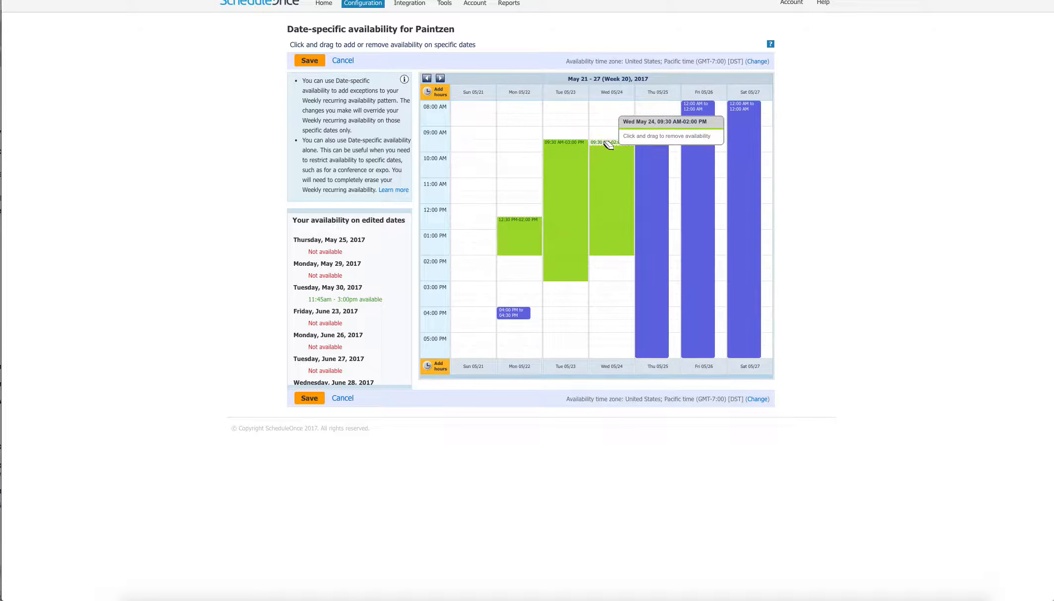
pyautogui.moveTo(602, 144); pyautogui.dragTo(627, 263)
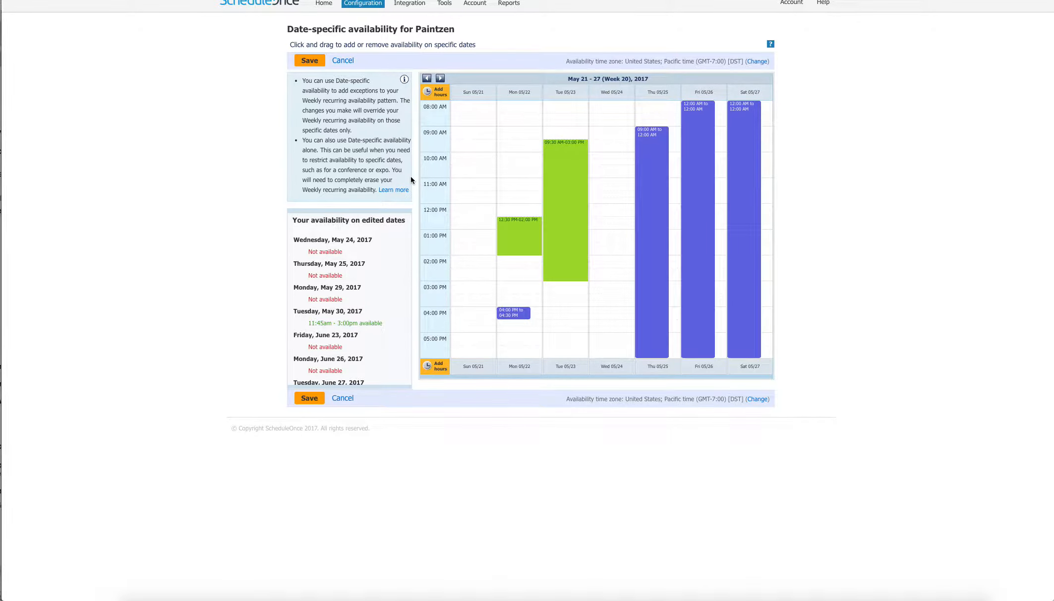
pyautogui.click(310, 60)
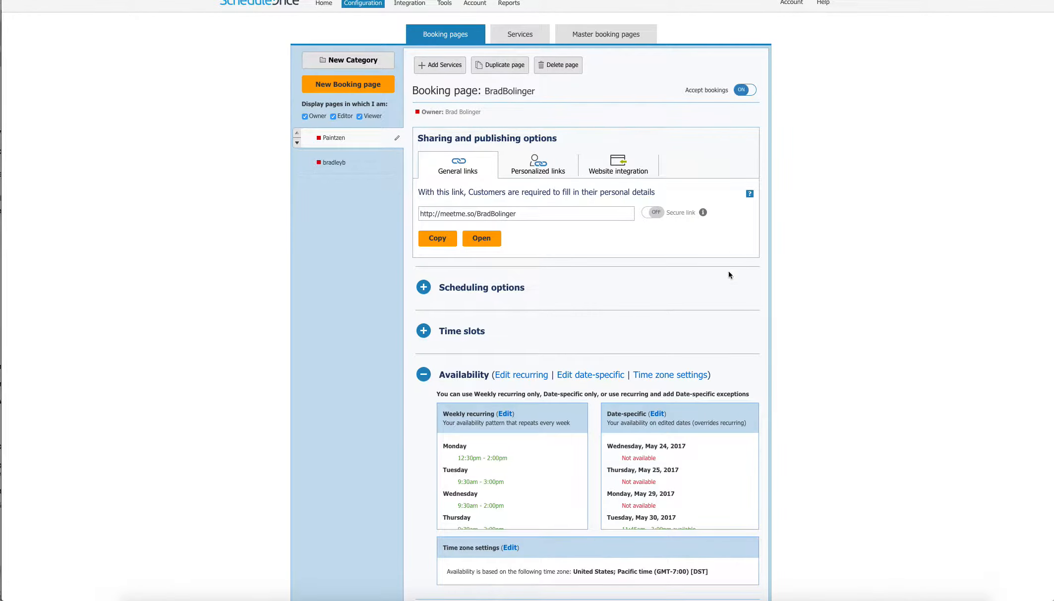
# - Review the date-specific availability list and collapse the Availability section
pyautogui.scroll(-2, 721, 385)
pyautogui.scroll(-5, 721, 385)
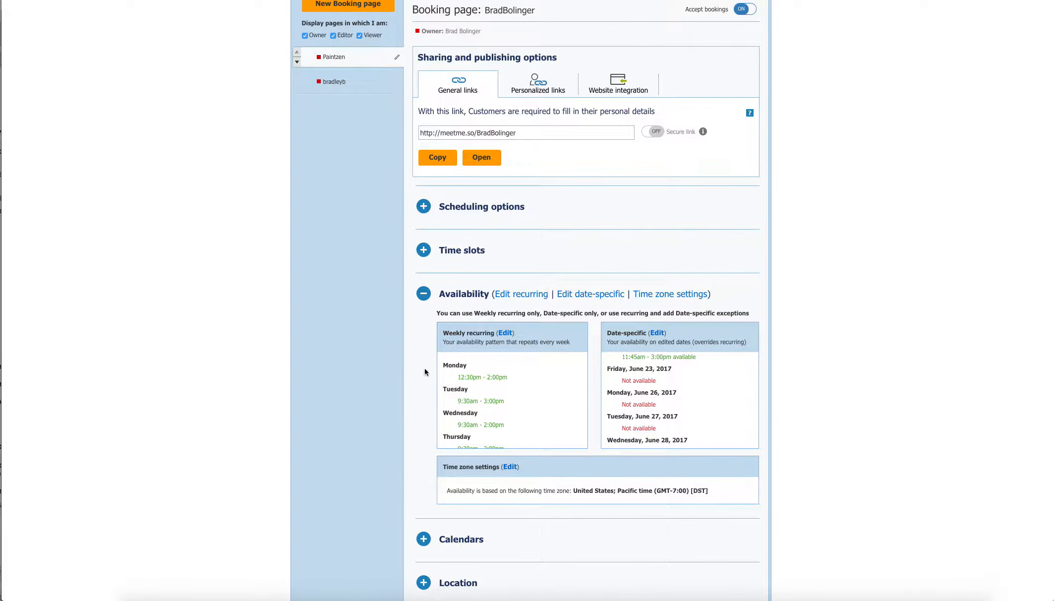
pyautogui.click(423, 297)
pyautogui.scroll(-2, 501, 321)
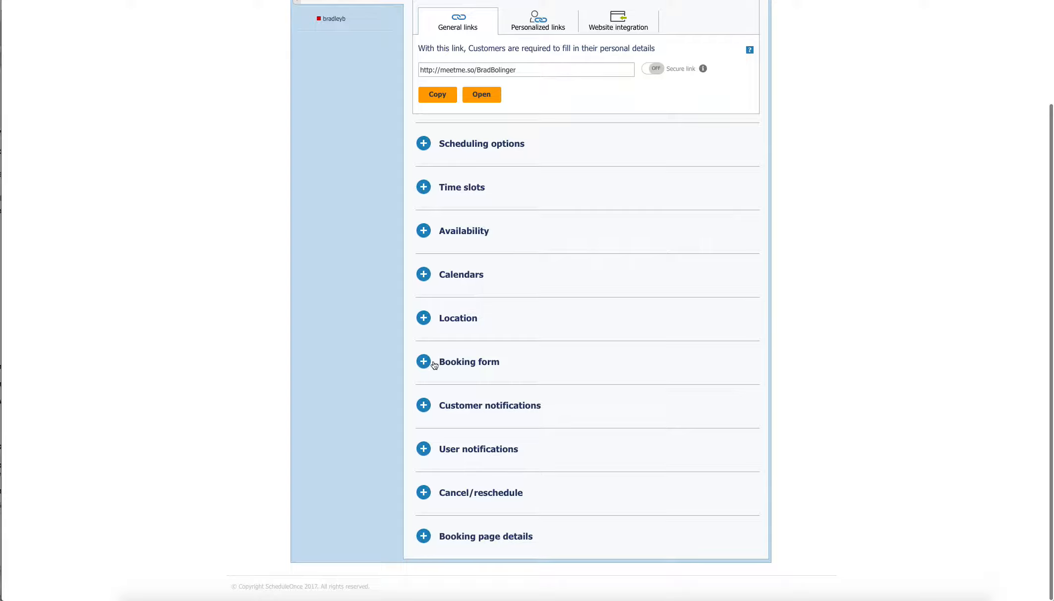
# - Open the customer notification settings for editing and check the template choices for bookings made by the customer
pyautogui.click(423, 405)
pyautogui.click(563, 406)
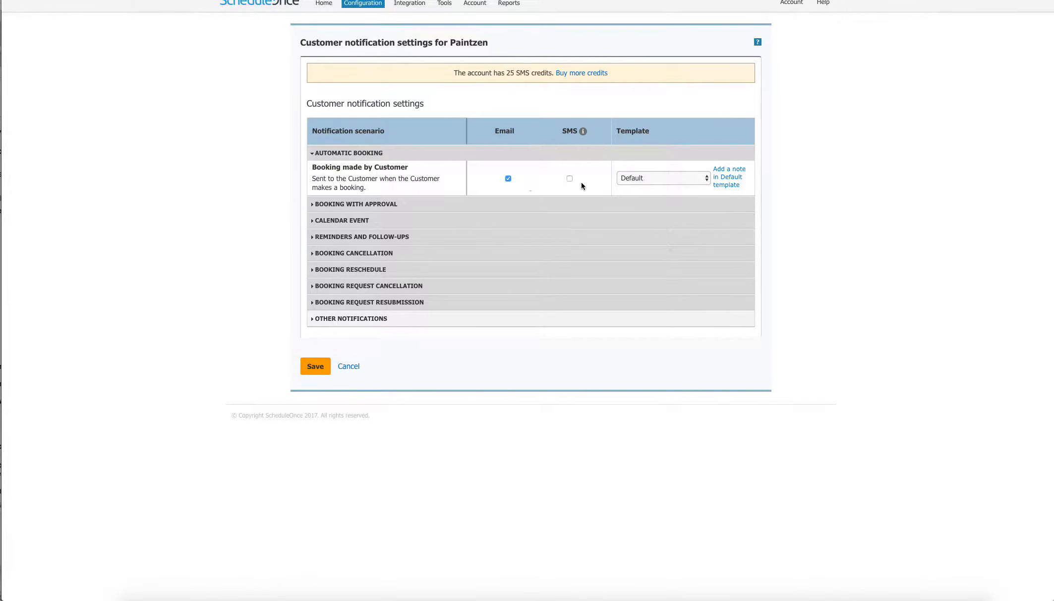
pyautogui.click(643, 180)
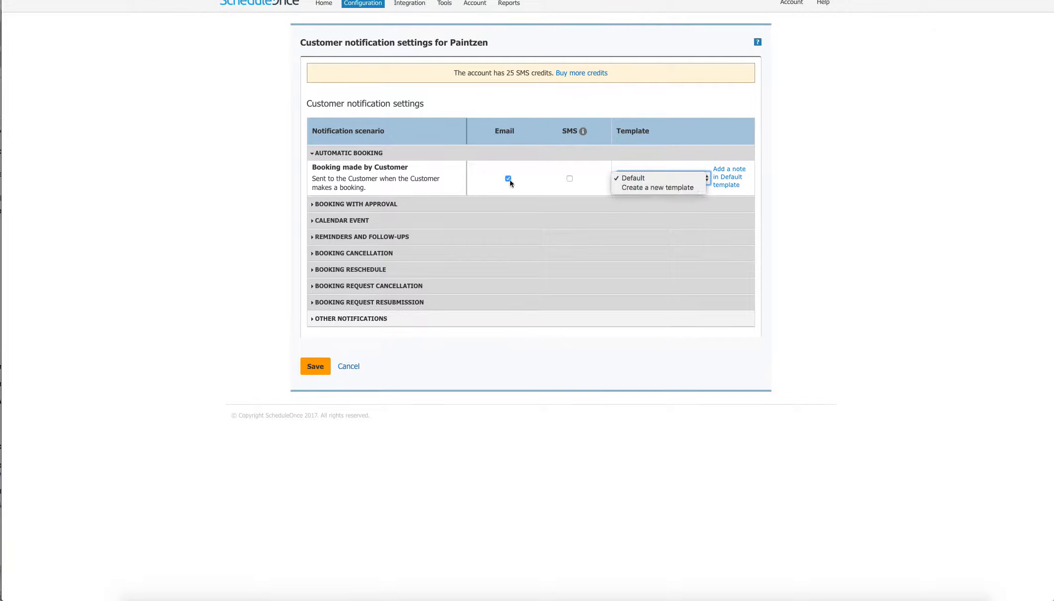
pyautogui.click(342, 240)
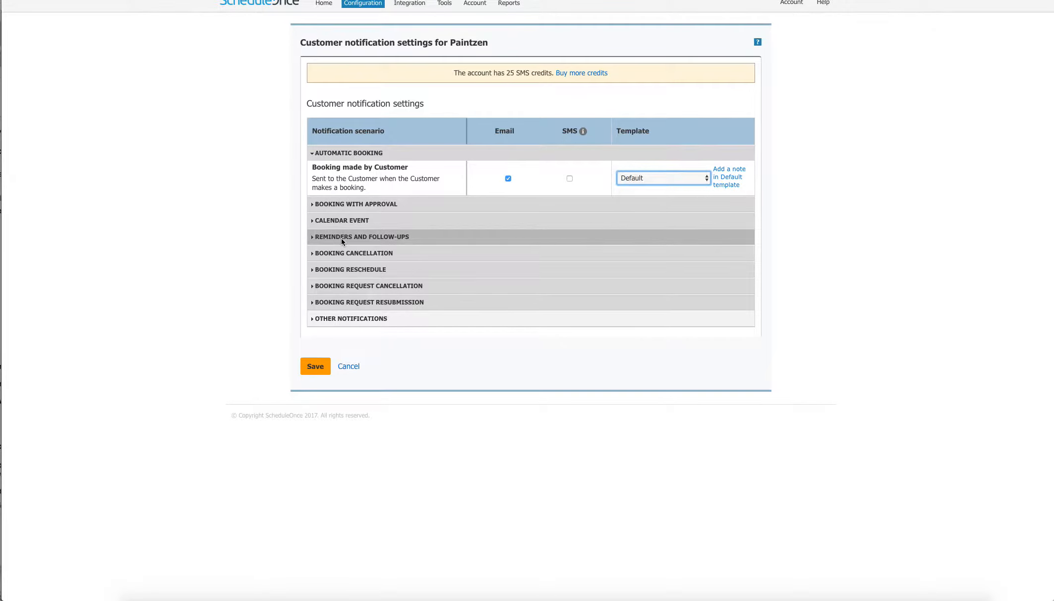
# - Set the first customer reminder to 24 hours before the meeting, save the notification settings and collapse their section
pyautogui.click(342, 238)
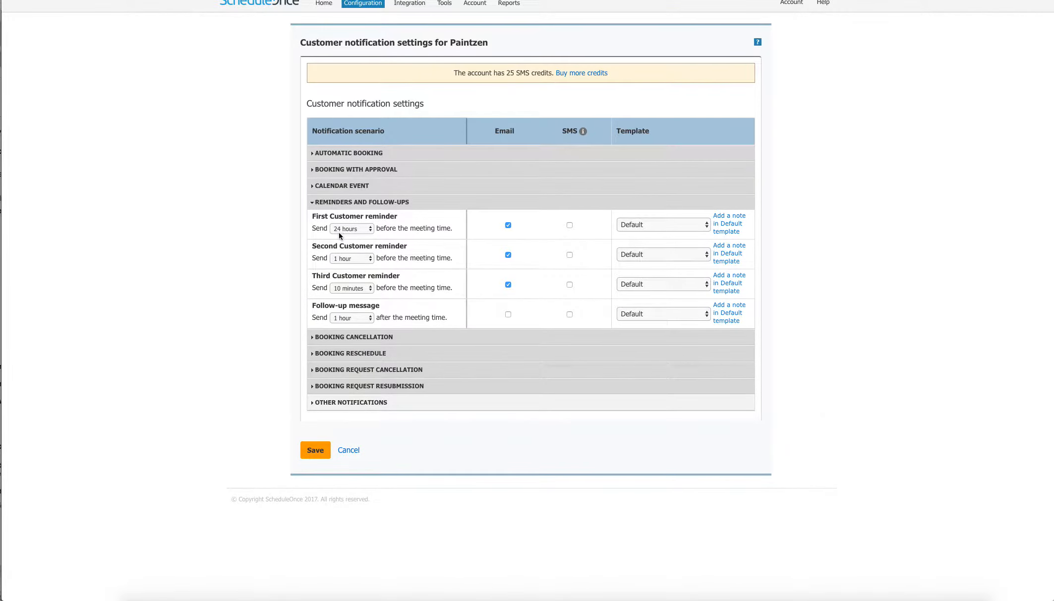
pyautogui.click(351, 229)
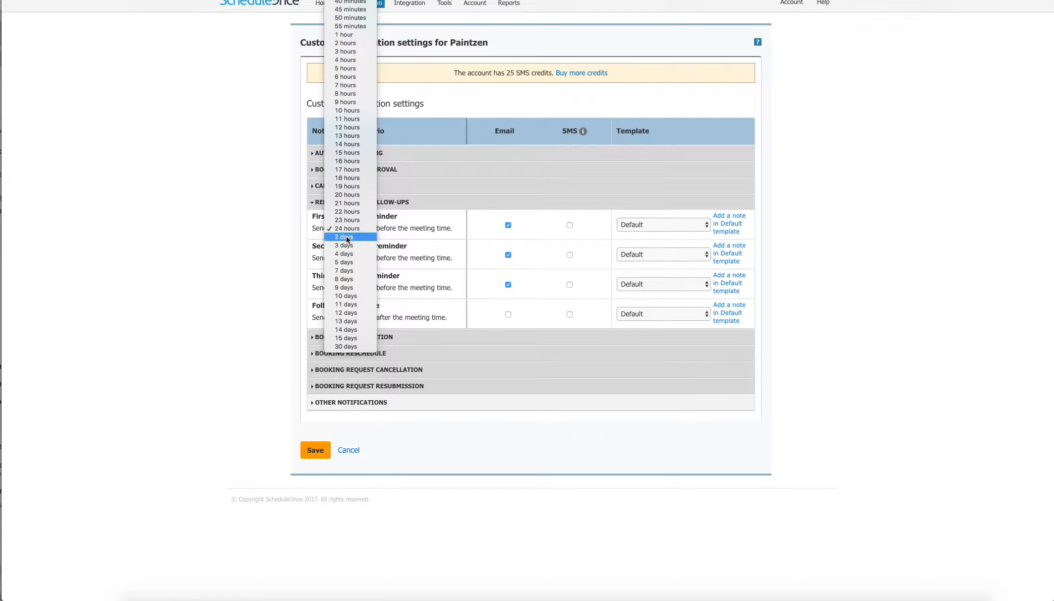
pyautogui.click(346, 230)
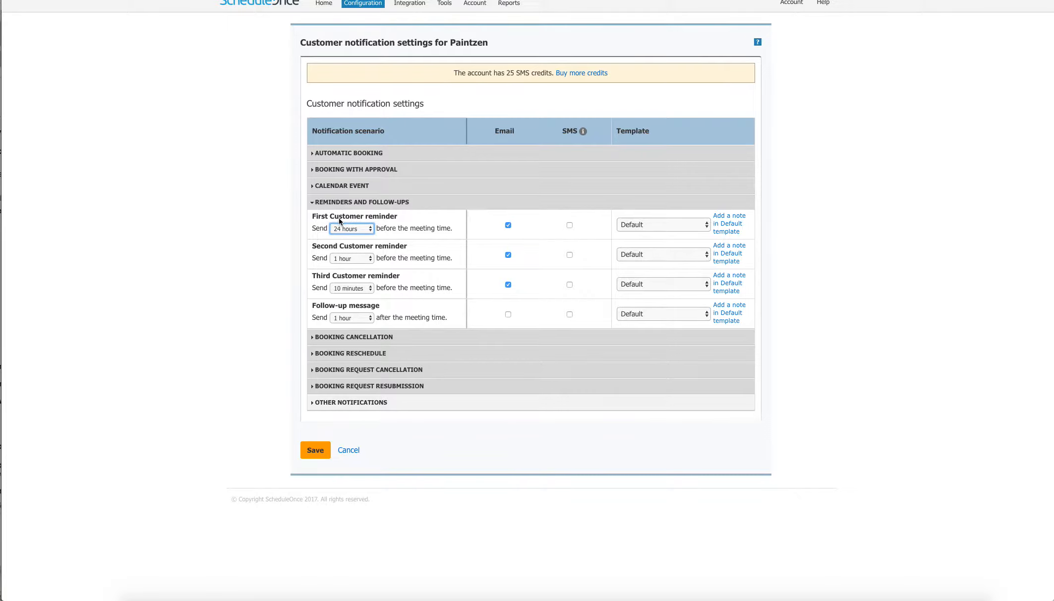
pyautogui.click(316, 449)
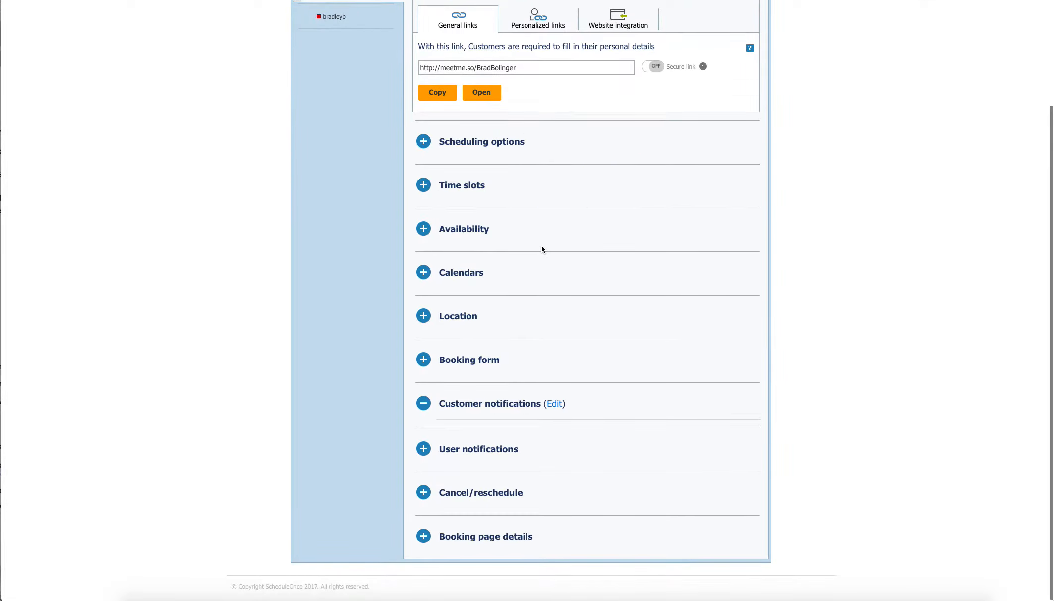
pyautogui.click(424, 403)
pyautogui.scroll(-1, 604, 454)
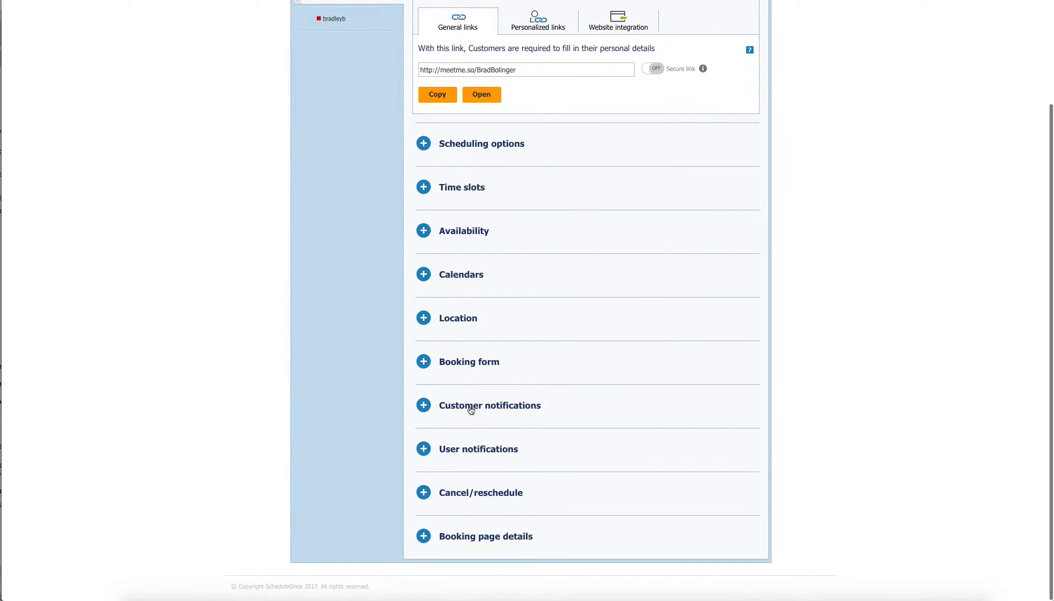
# - Open the cancel/reschedule settings for editing and examine the cancellation and reschedule policy options
pyautogui.click(485, 496)
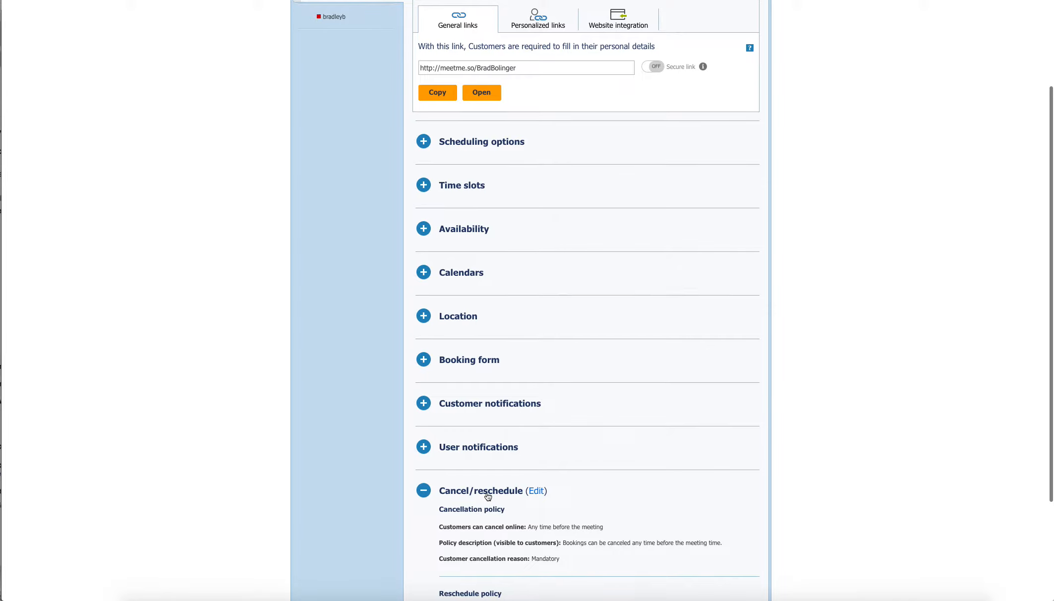
pyautogui.scroll(-3, 724, 468)
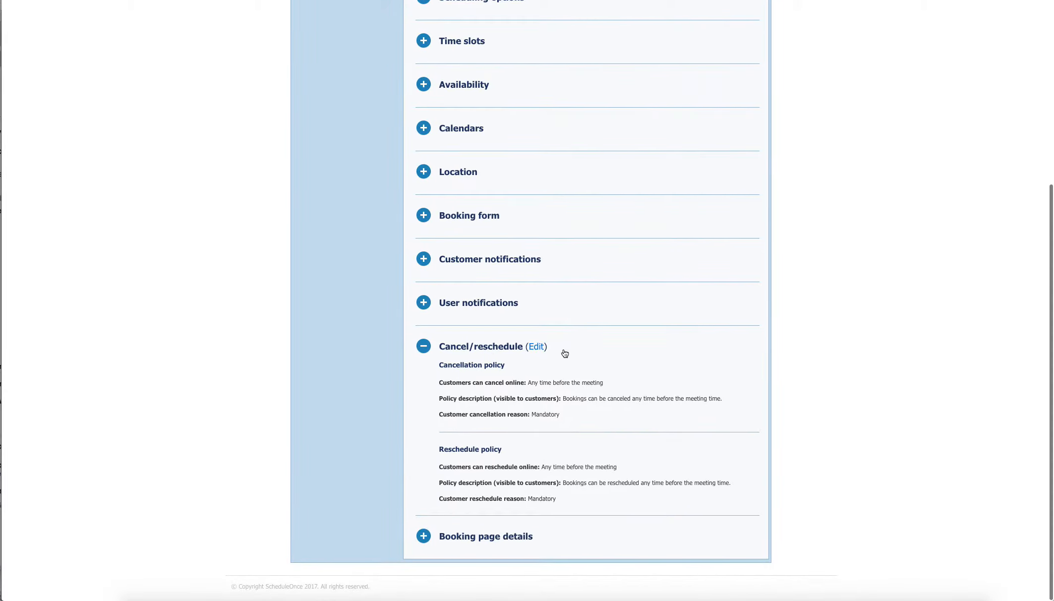
pyautogui.click(536, 346)
pyautogui.scroll(-2, 533, 347)
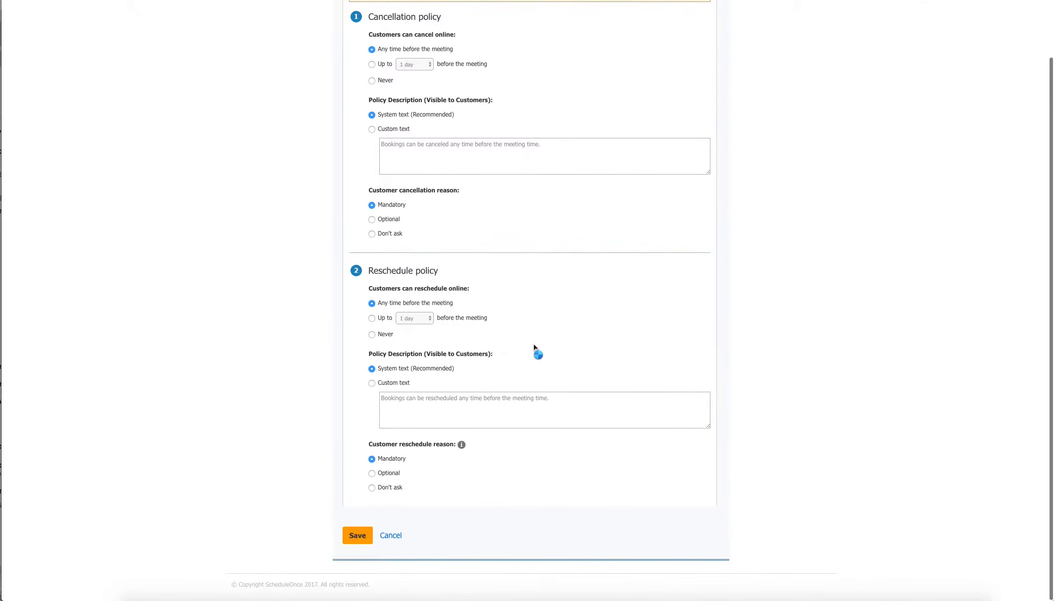
pyautogui.scroll(2, 534, 347)
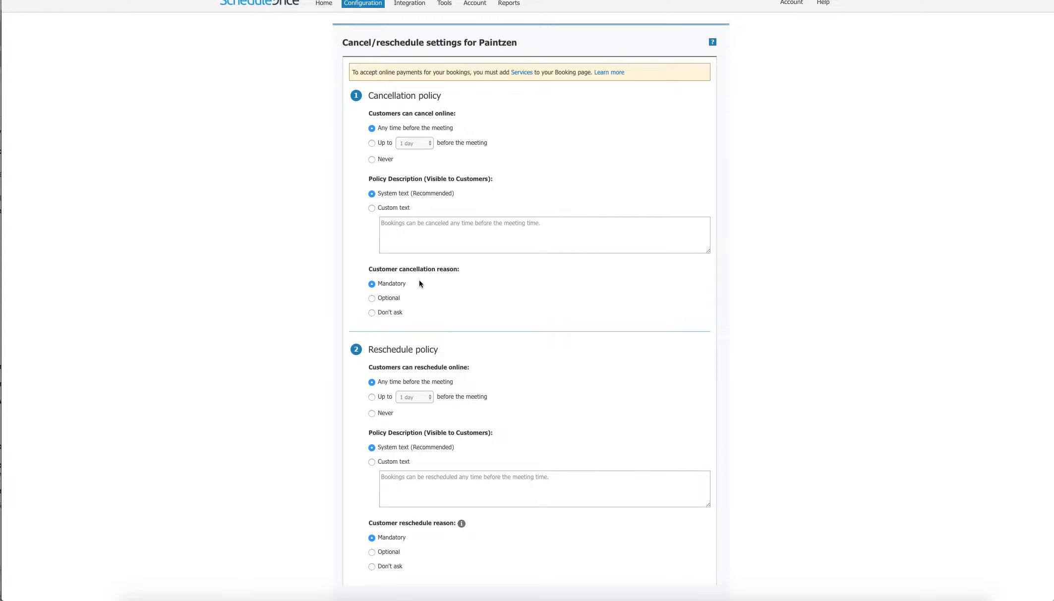
pyautogui.scroll(-3, 419, 283)
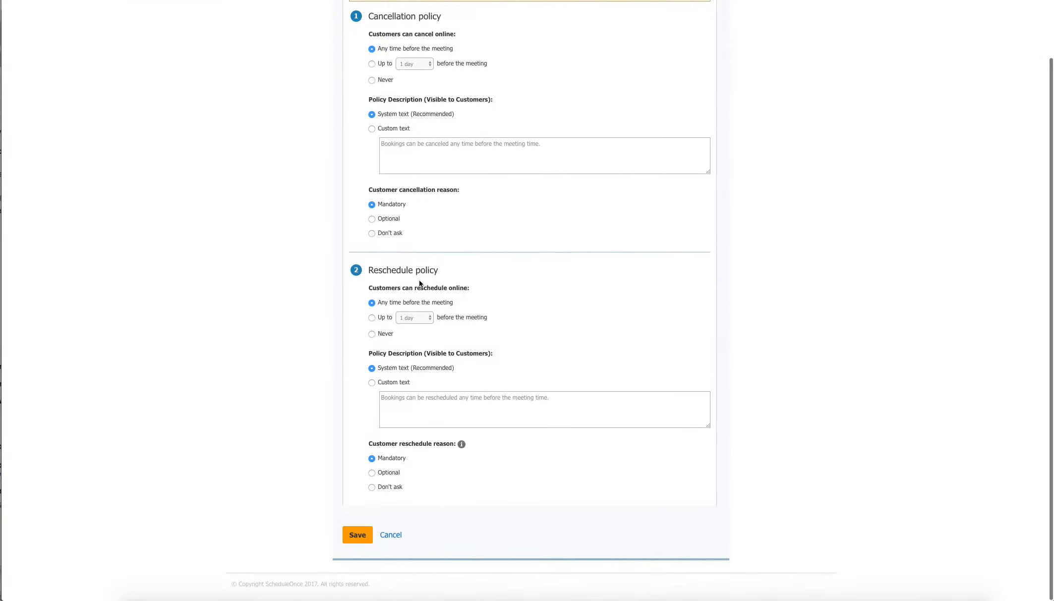
# - Save the cancel/reschedule settings and collapse their section
pyautogui.click(352, 539)
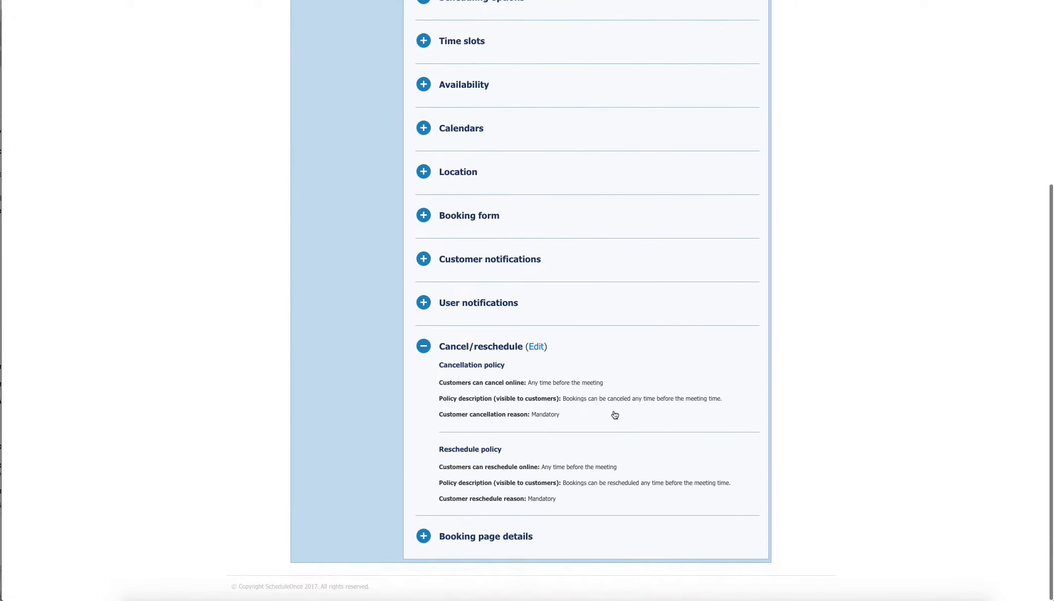
pyautogui.click(424, 346)
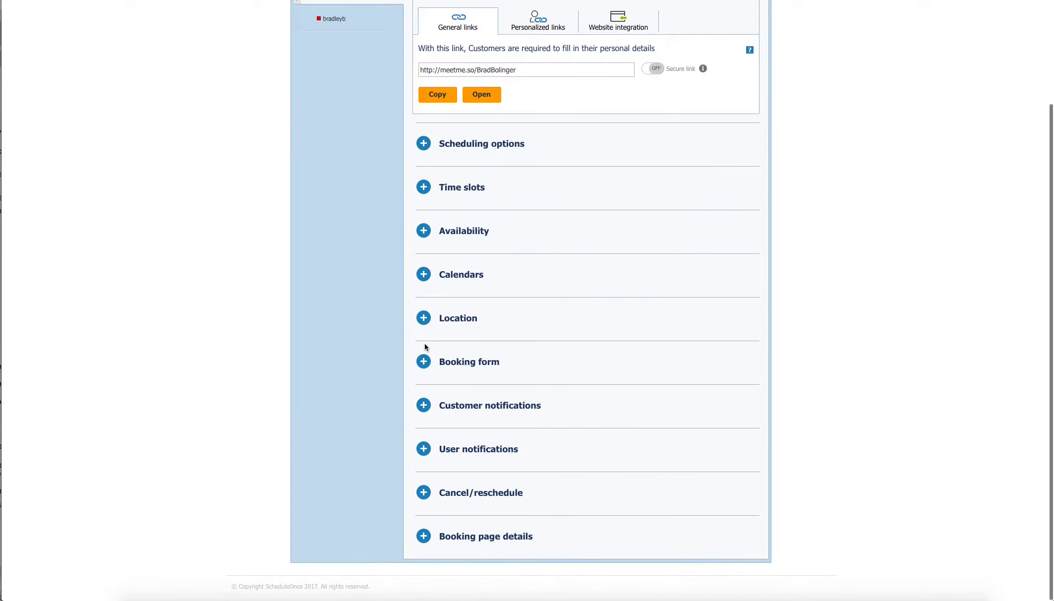
# - Review the booking page's personalized link and website integration sharing options, ending on its general links
pyautogui.scroll(3, 539, 360)
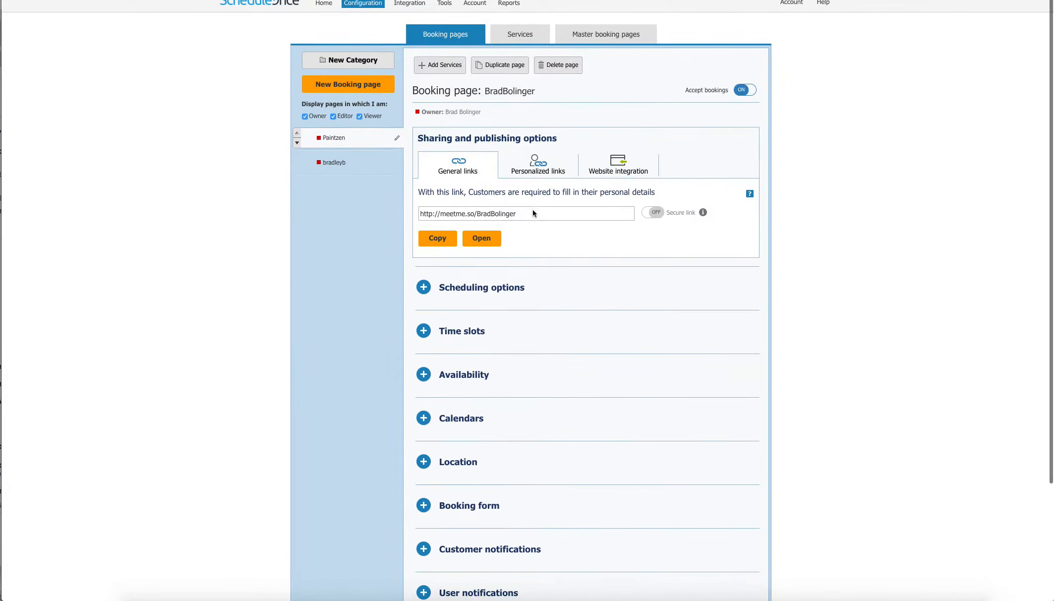
pyautogui.click(529, 170)
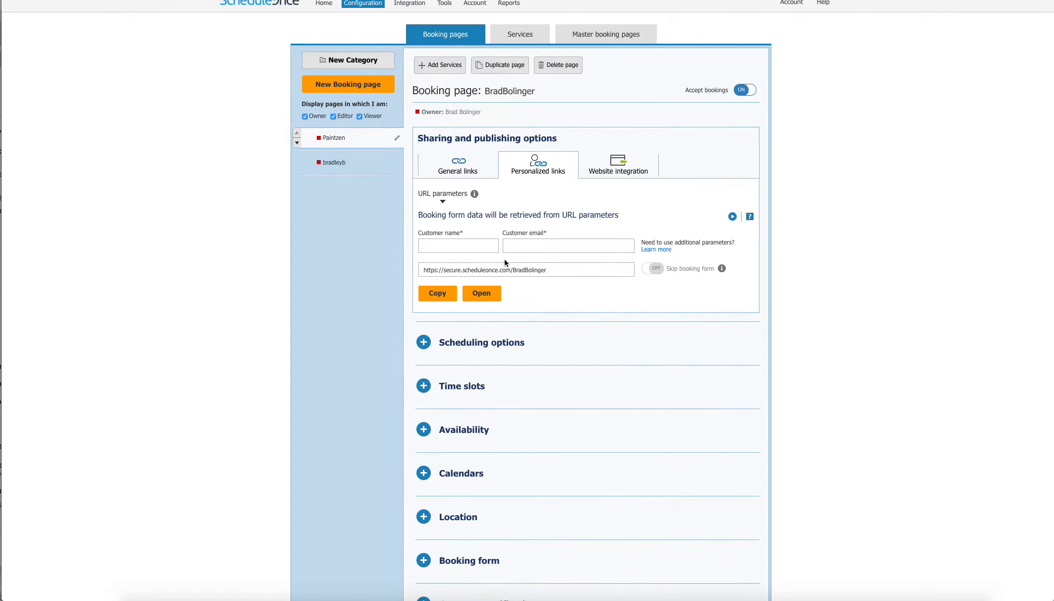
pyautogui.click(632, 166)
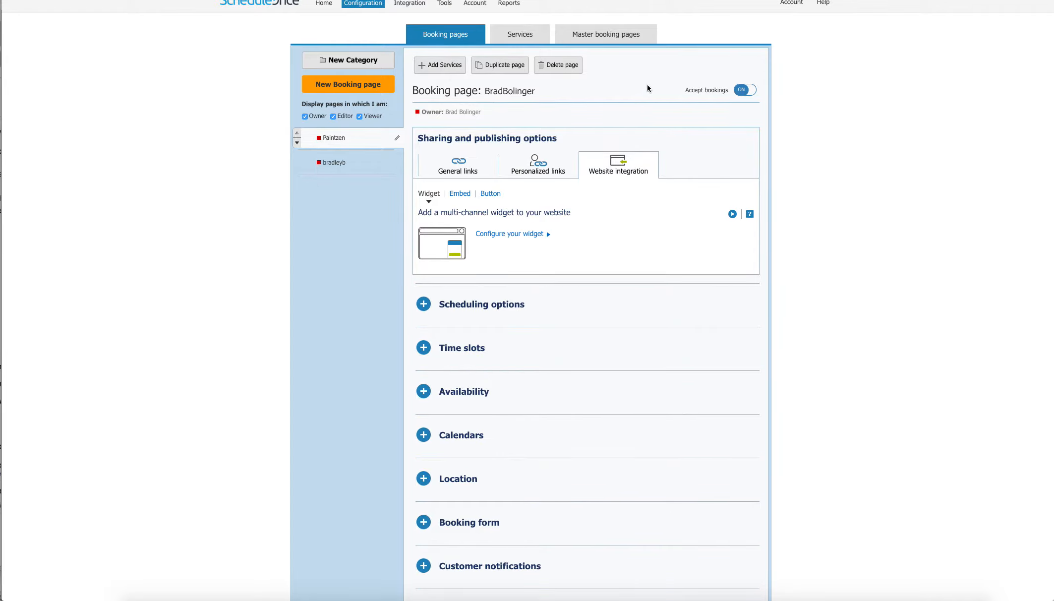
pyautogui.scroll(1, 562, 94)
pyautogui.scroll(-1, 562, 94)
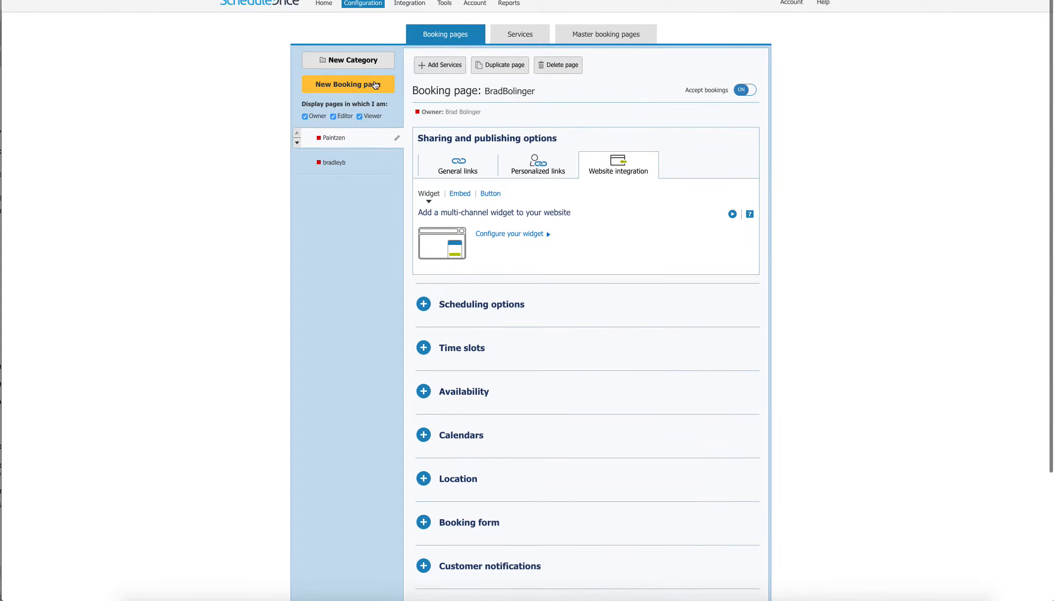
pyautogui.click(465, 166)
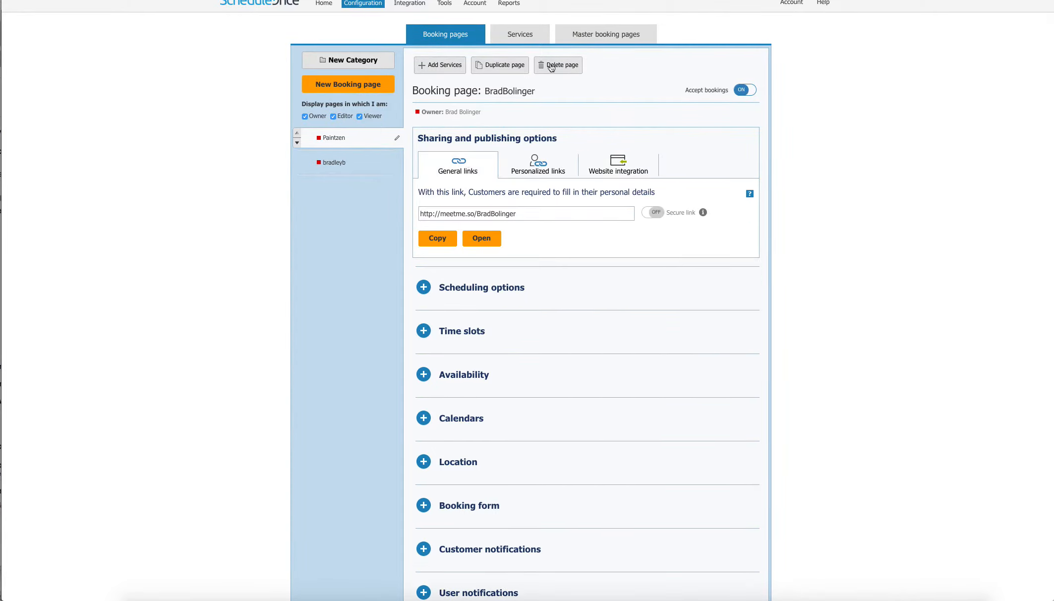
# - View the master booking pages introduction and return to the booking pages
pyautogui.click(592, 35)
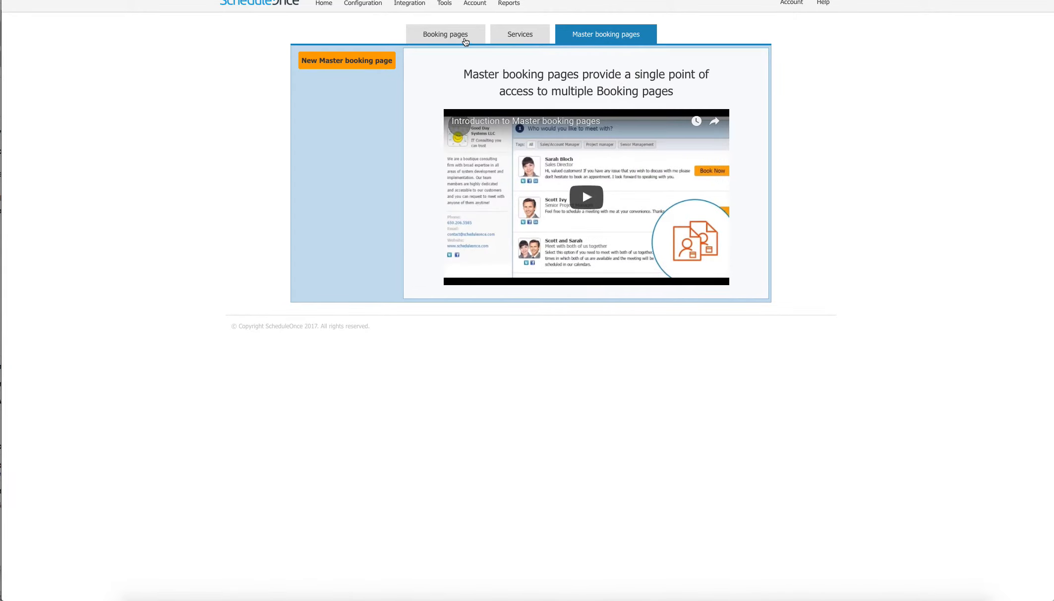
pyautogui.click(465, 42)
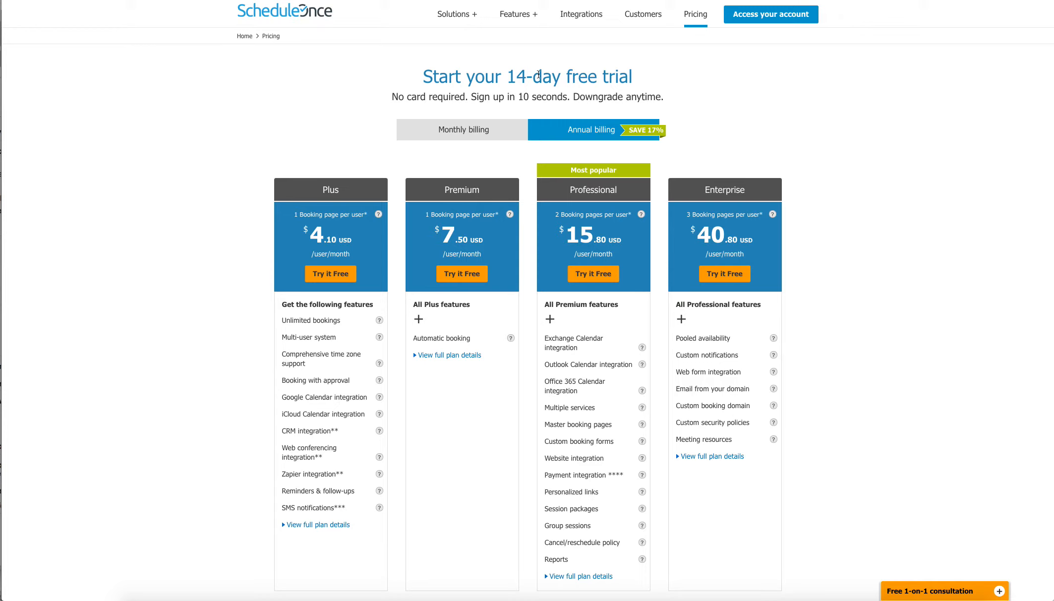
# - Open ScheduleOnce's public integrations page and examine the popular integrations and category filters
pyautogui.click(578, 16)
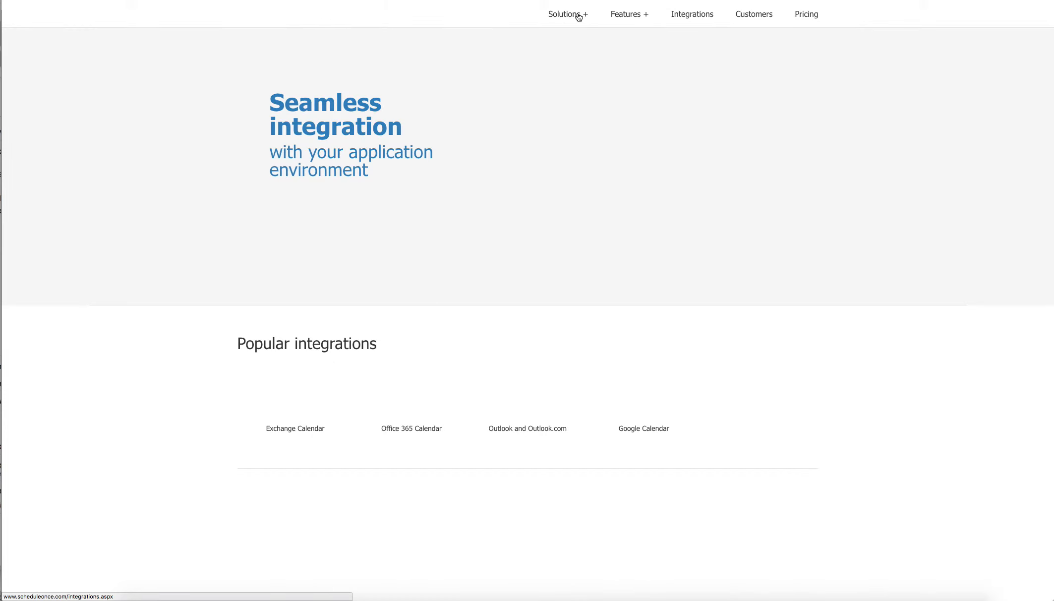
pyautogui.scroll(-3, 297, 560)
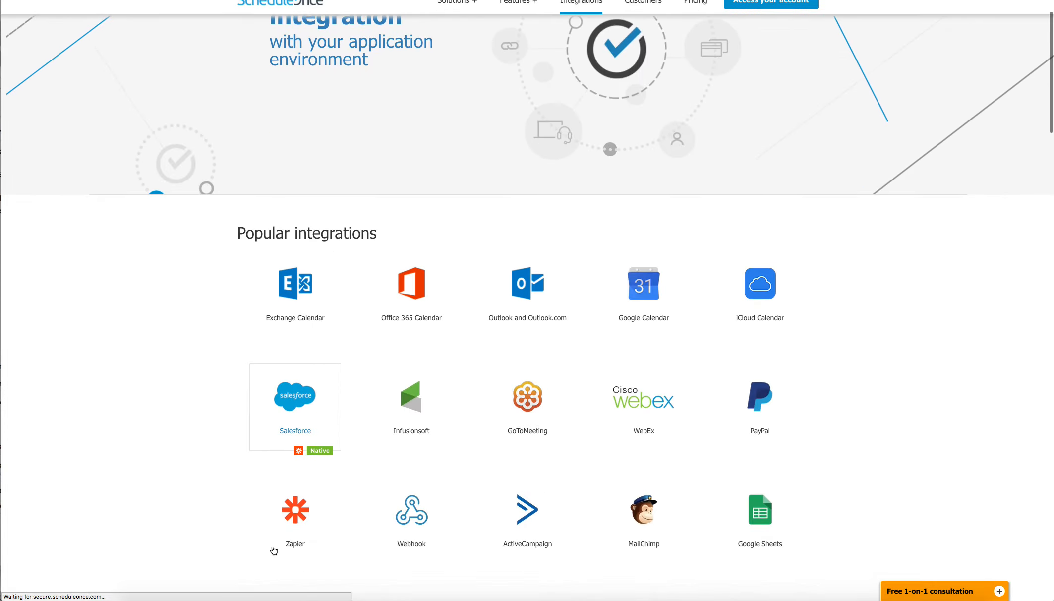
pyautogui.scroll(-4, 812, 238)
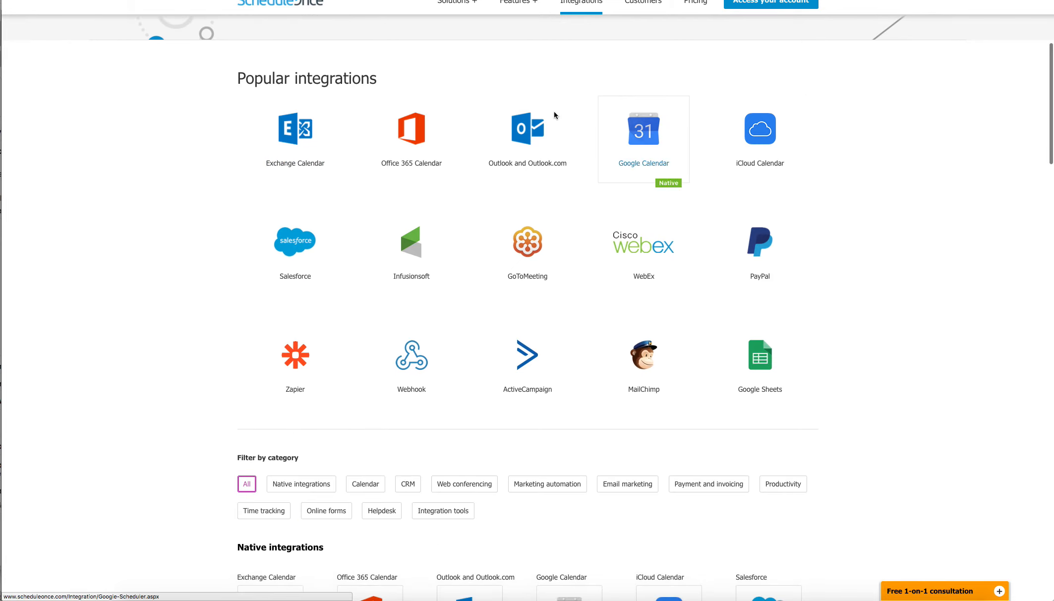